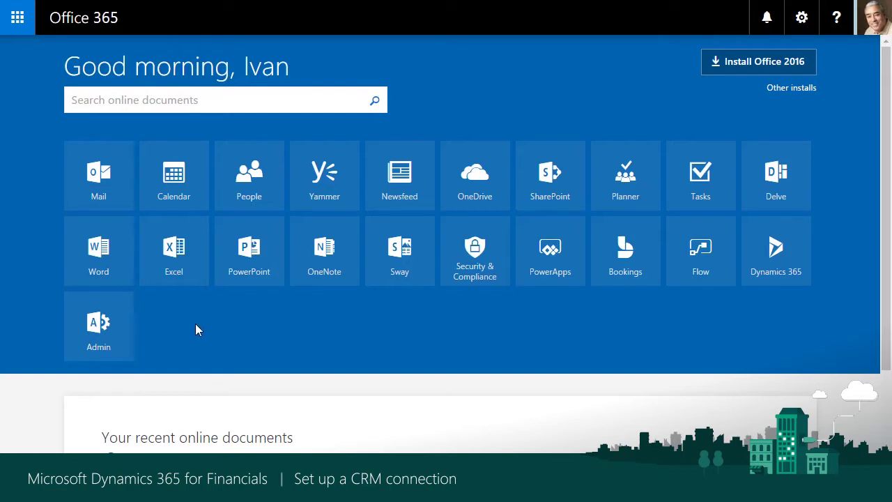
Start a new user in the Admin center with display name 'Integration User' and user name 'synch'
click(104, 326)
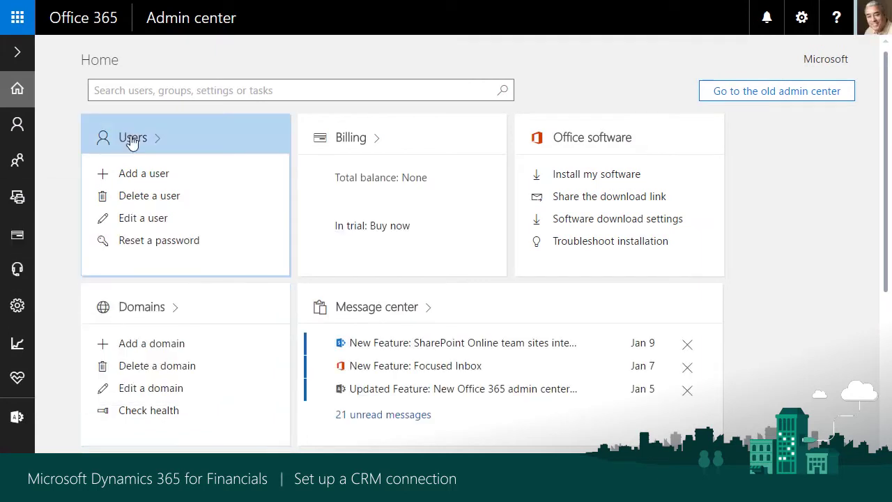
click(140, 174)
click(337, 182)
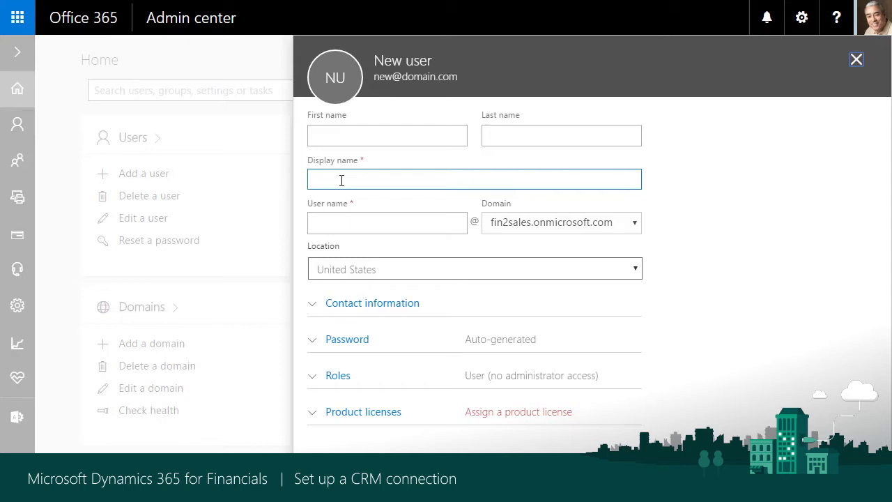
text(In)
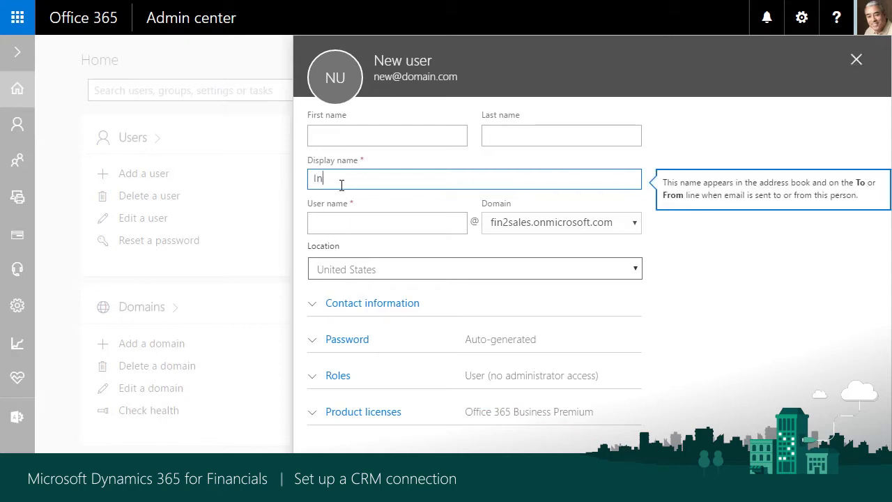
text(tegration User)
key(Tab)
text(synch)
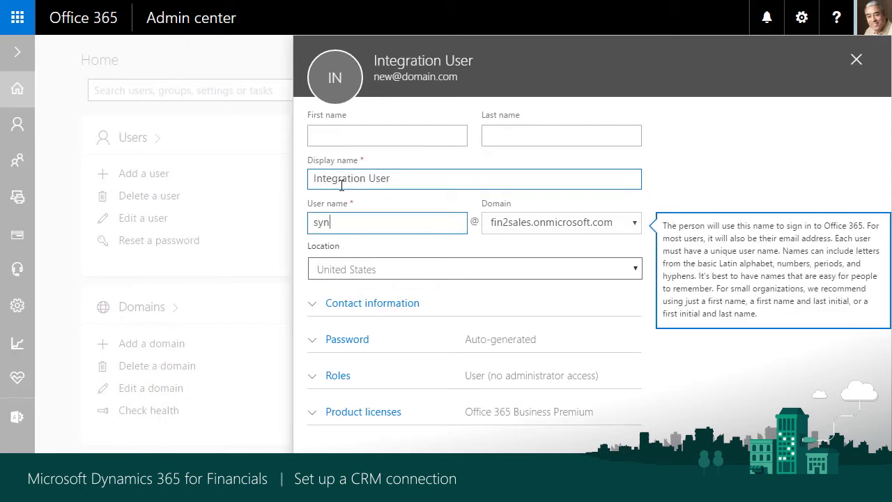
key(Tab)
Give the user an admin-created password with no forced change, add it, and skip emailing the password
click(315, 340)
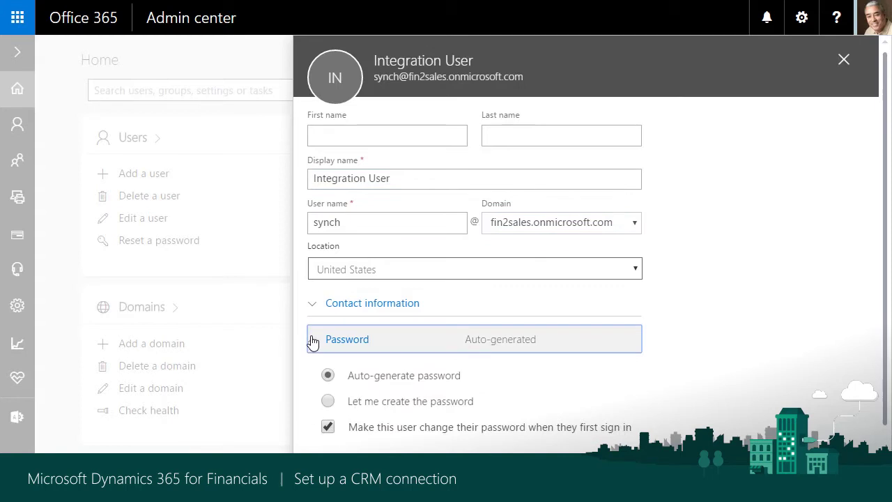
click(328, 401)
click(385, 437)
text(*********)
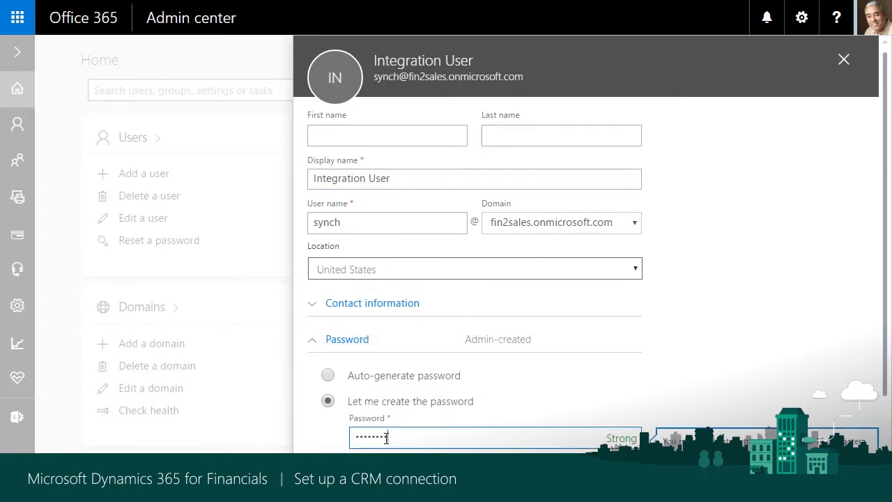
click(753, 355)
scroll(753, 356, down, 3)
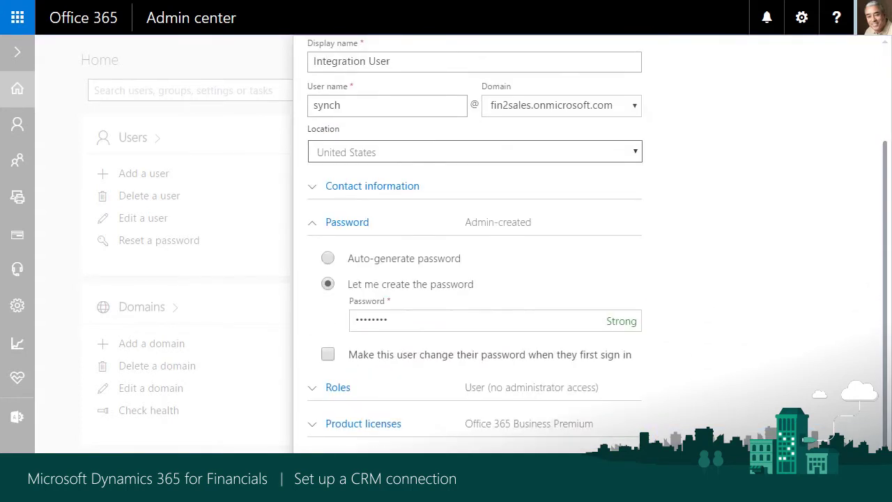
click(328, 477)
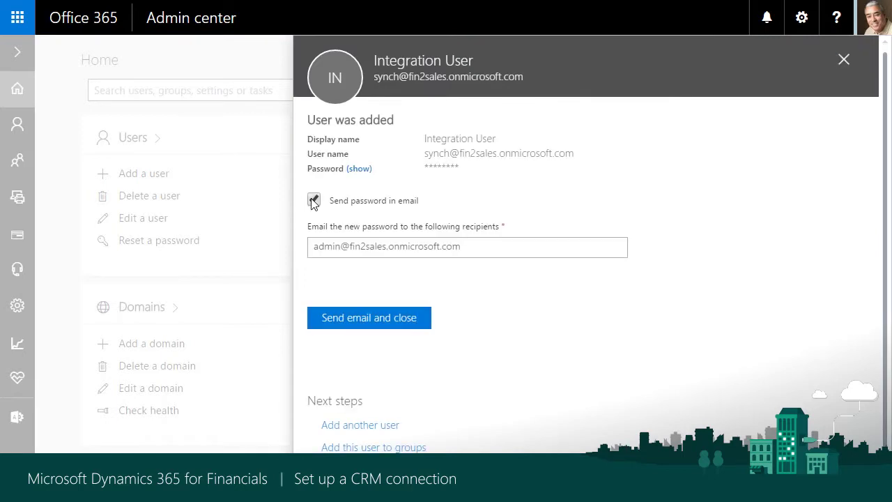
click(314, 200)
Close the user confirmation and go to Billing > Subscriptions
click(348, 275)
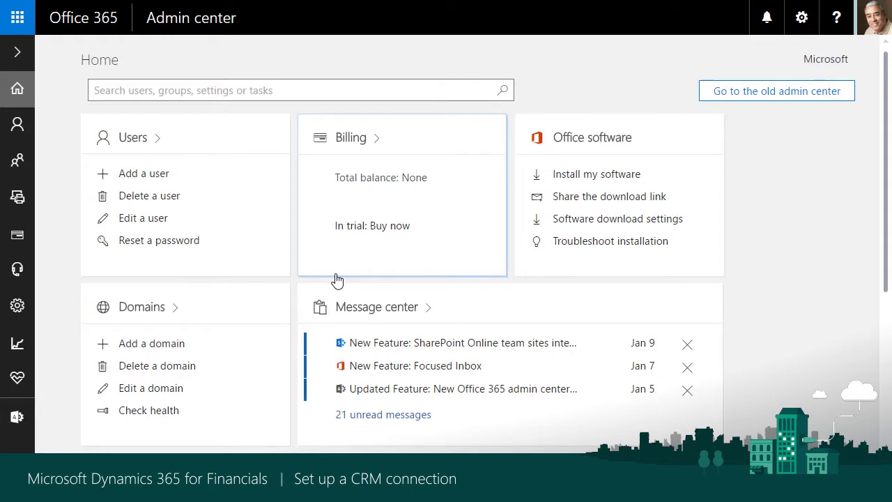
click(18, 52)
click(171, 237)
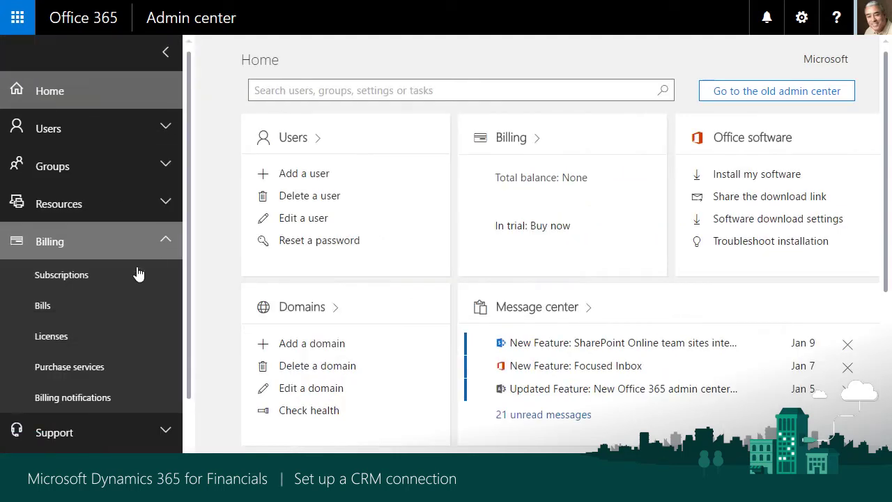
click(132, 279)
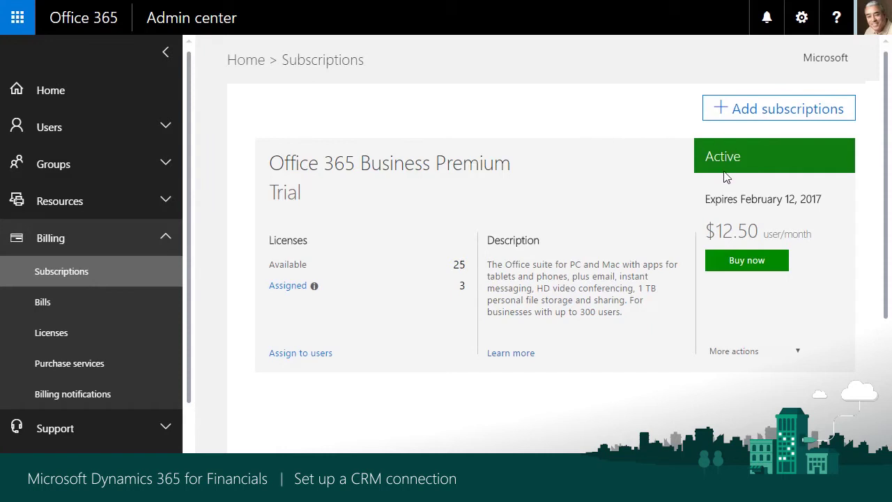
Start a free trial of Dynamics 365 Plan 1, Enterprise Edition from Add subscriptions
click(771, 110)
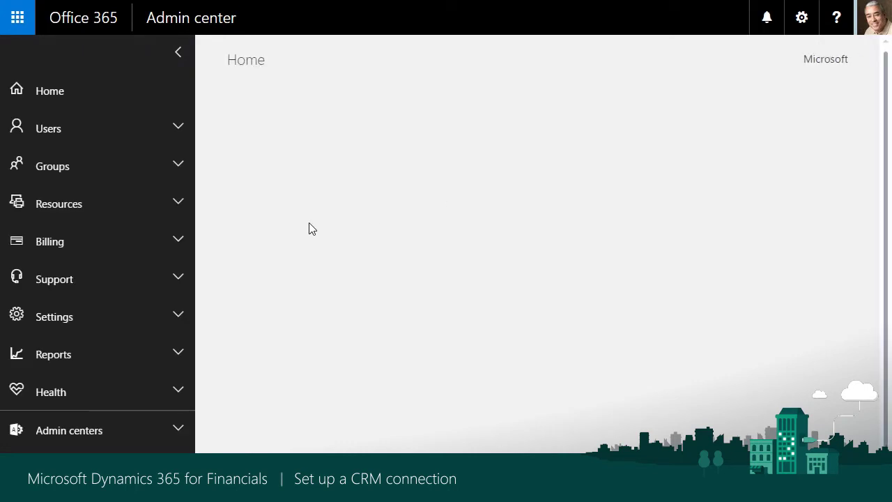
scroll(301, 229, down, 1)
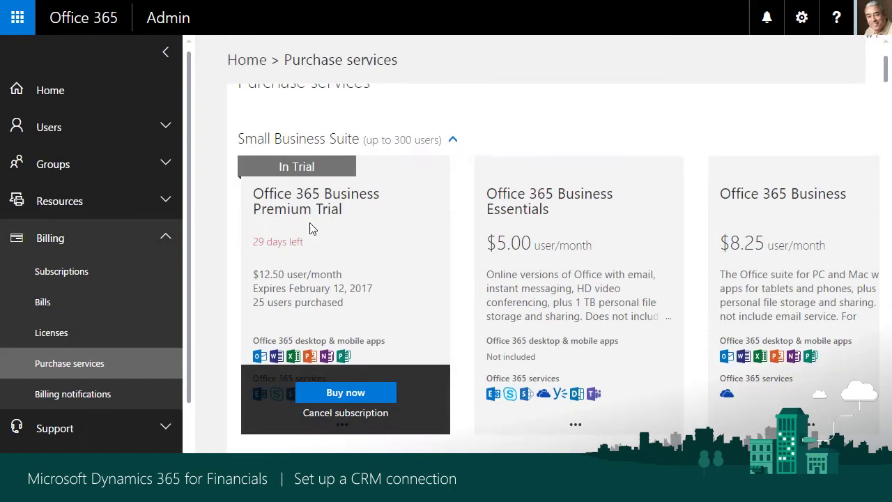
drag(887, 75, 887, 143)
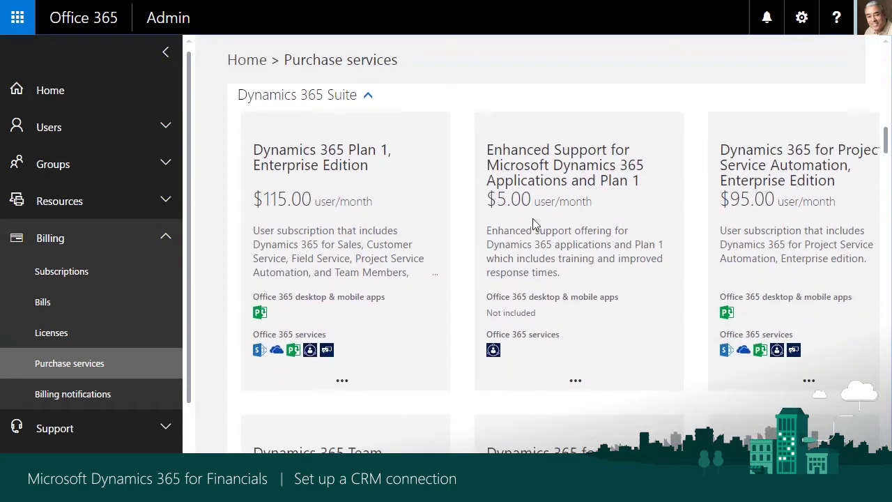
mouse_move(352, 377)
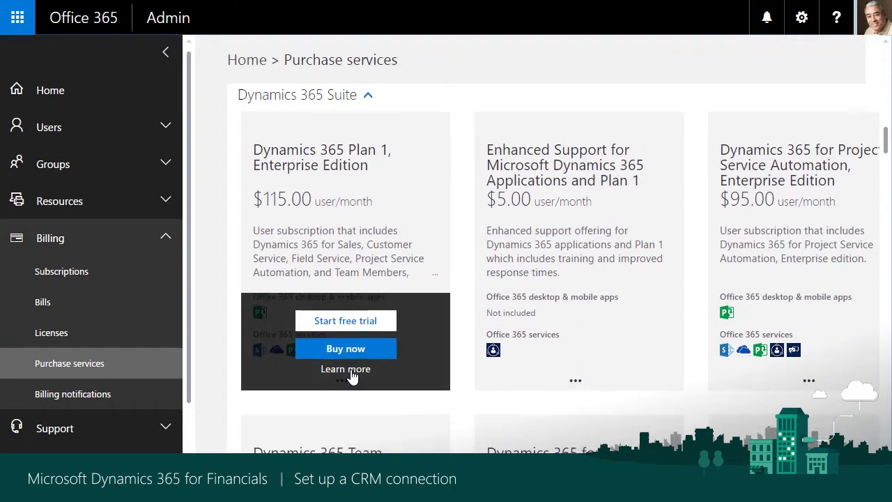
click(372, 327)
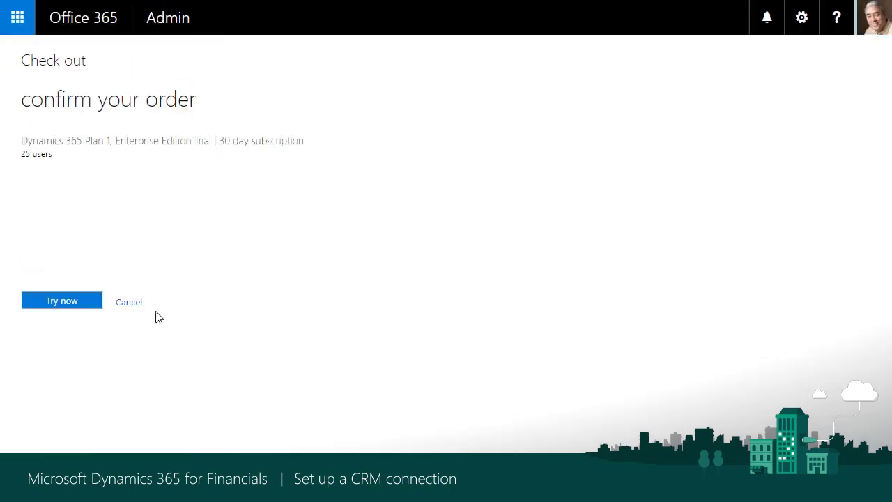
Confirm the trial order, then open the Administrator account from Users > Active users
click(73, 307)
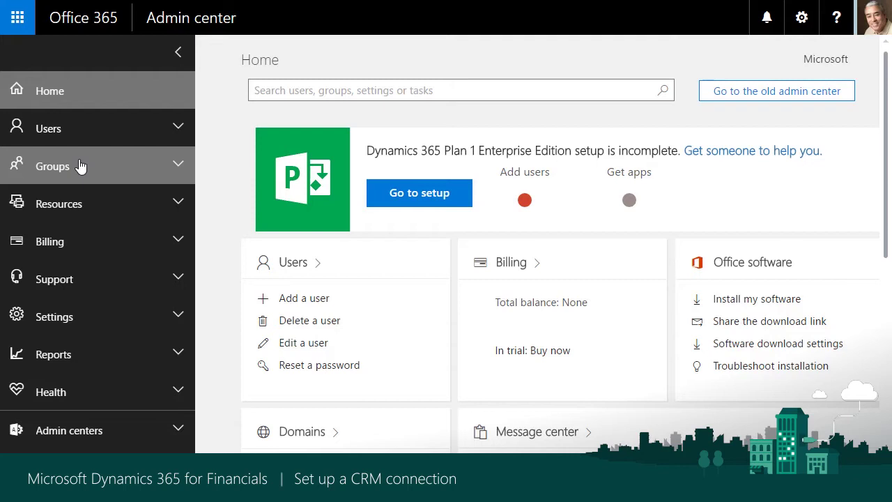
click(175, 128)
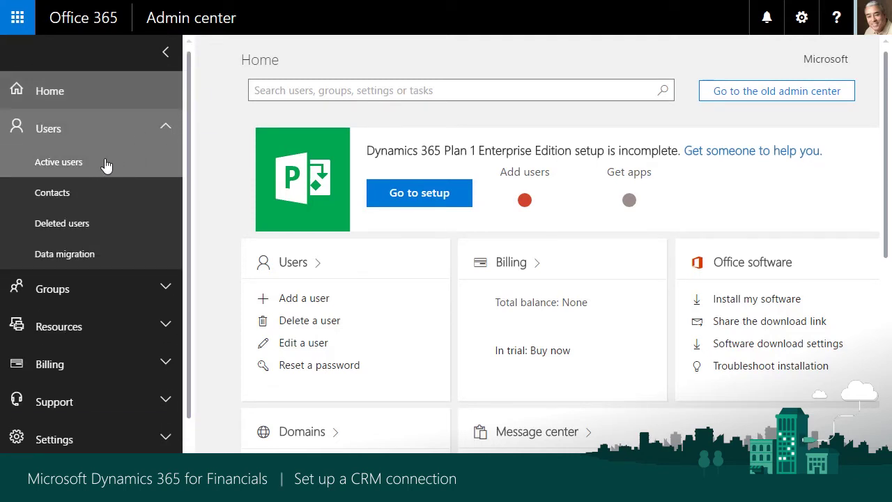
click(107, 163)
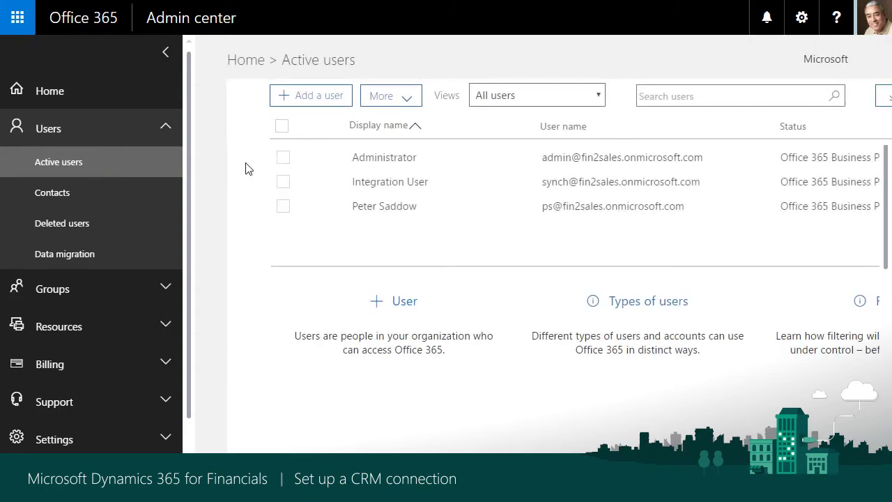
click(505, 162)
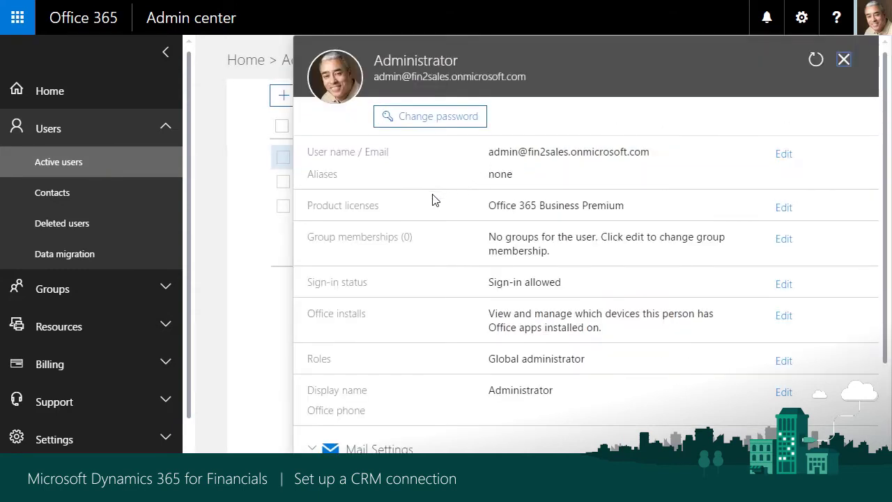
Assign the Administrator a Dynamics 365 P1 license, save, and close the account details
click(790, 209)
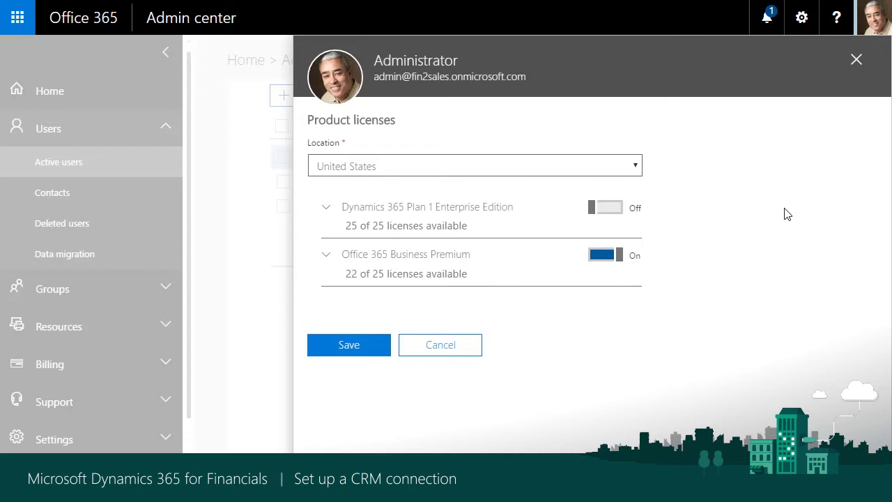
click(326, 208)
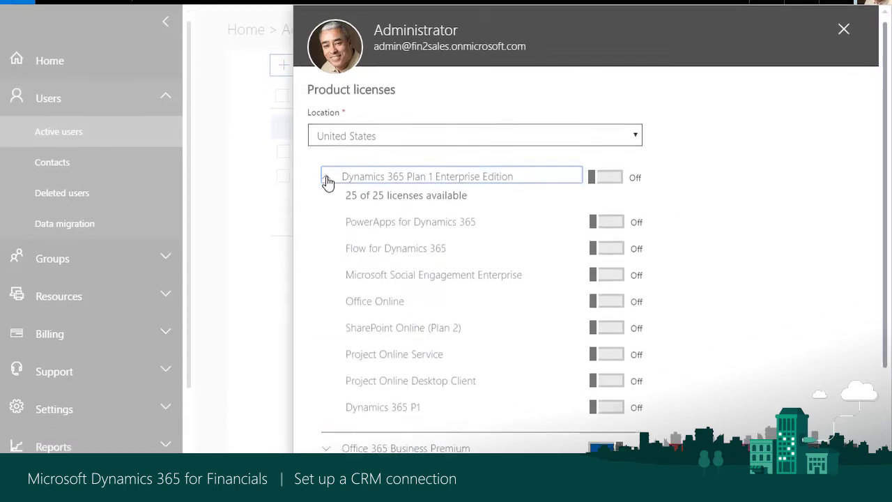
scroll(328, 181, down, 1)
click(612, 393)
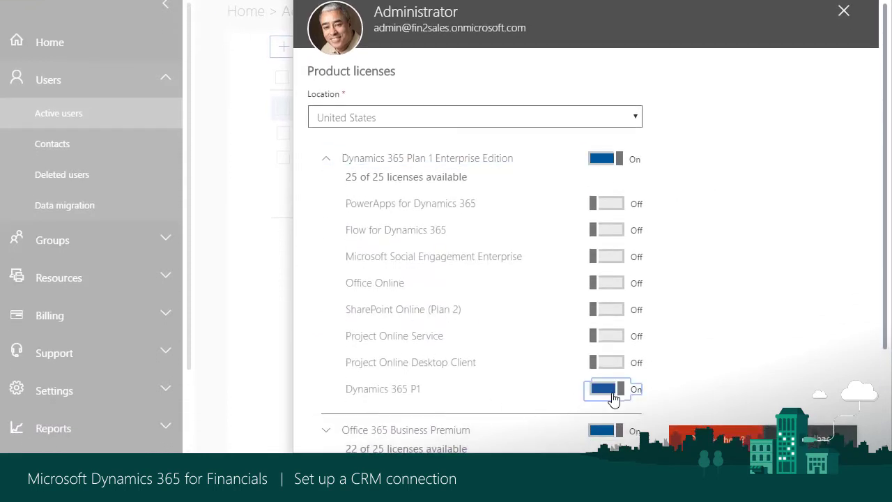
scroll(884, 314, down, 1)
scroll(882, 314, down, 3)
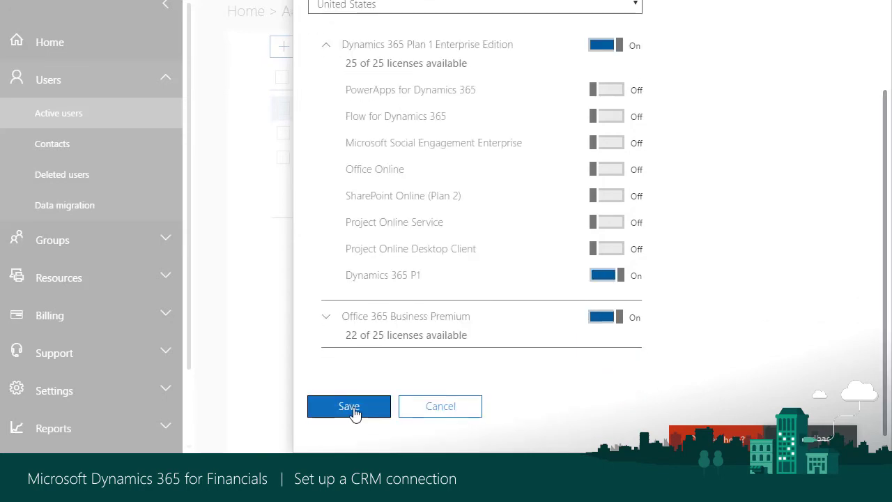
click(352, 414)
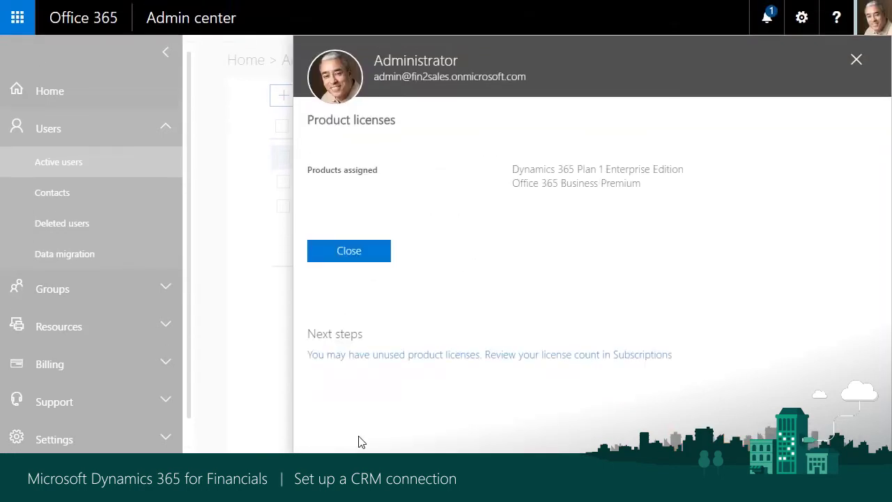
click(348, 252)
click(844, 60)
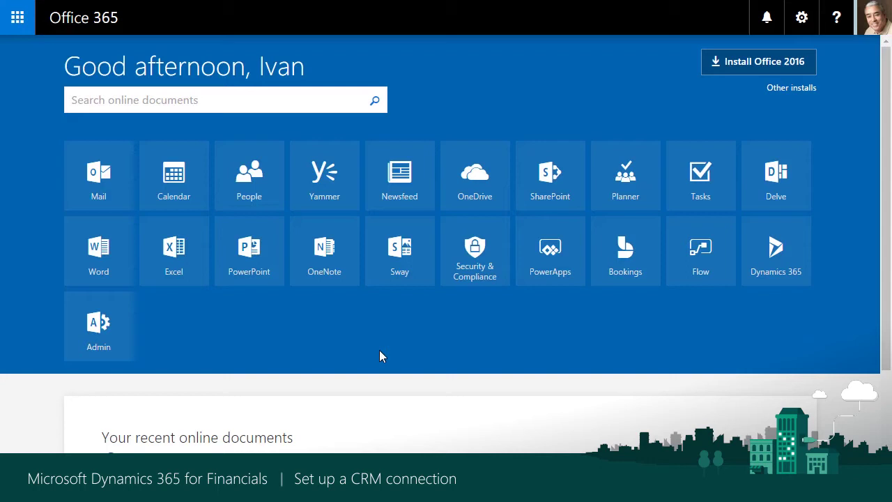
From the Dynamics 365 Sales dashboard, go to Settings > Security > Users to list enabled users
click(767, 258)
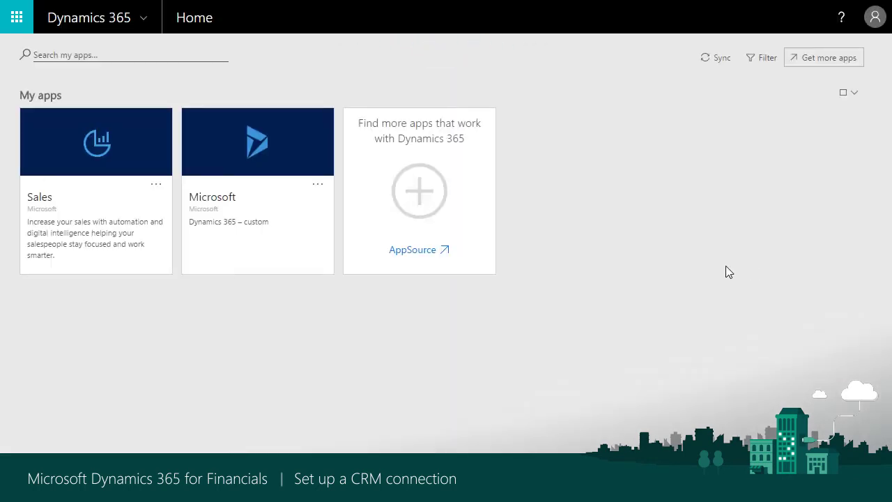
click(73, 162)
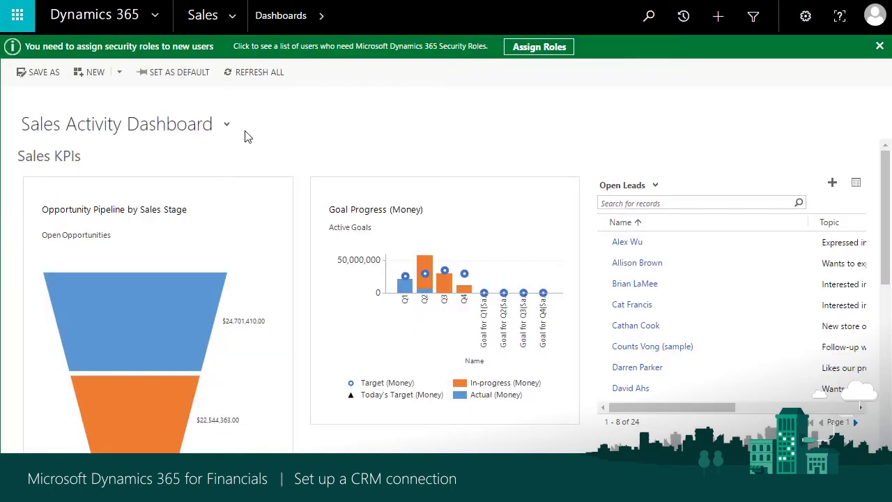
click(230, 17)
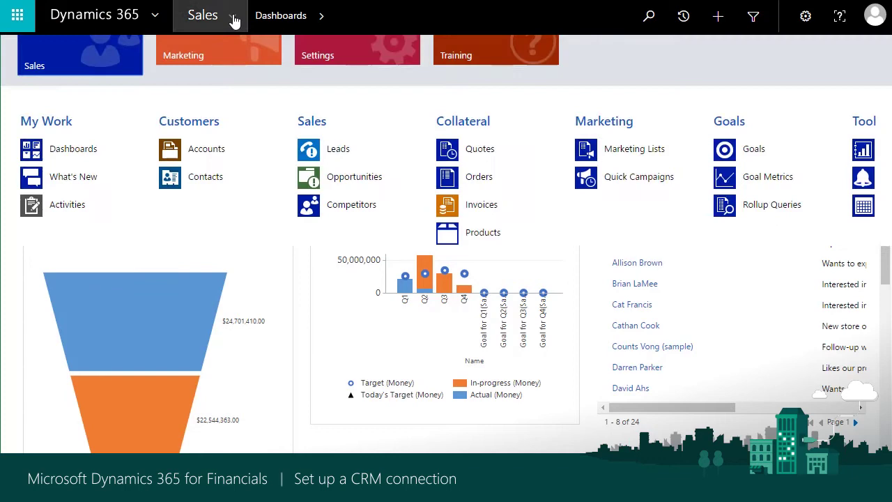
click(348, 68)
click(349, 178)
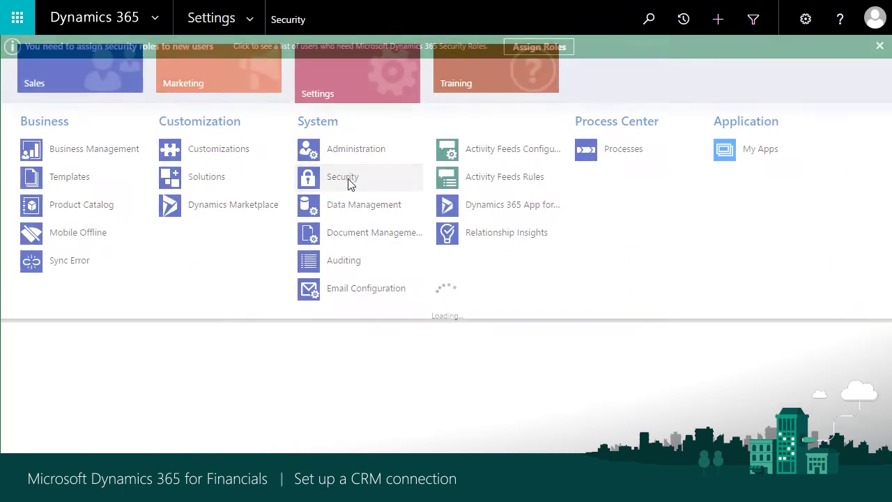
click(72, 125)
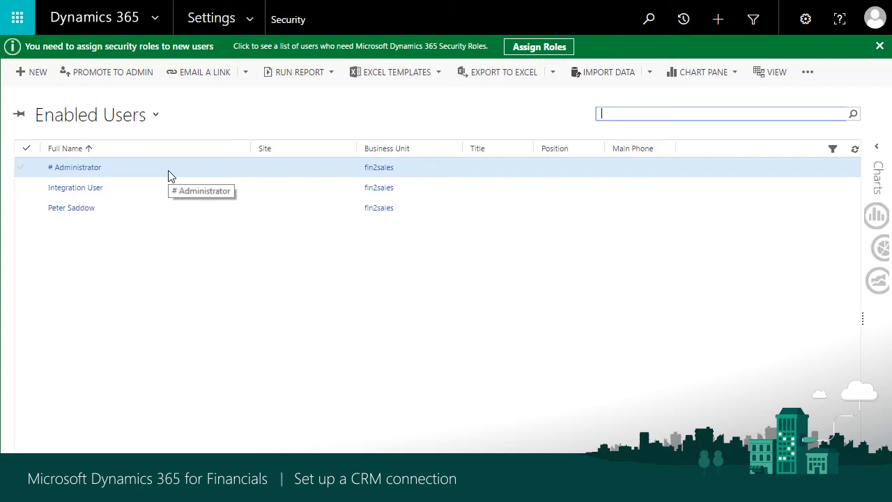
Promote the Administrator user to admin
click(168, 176)
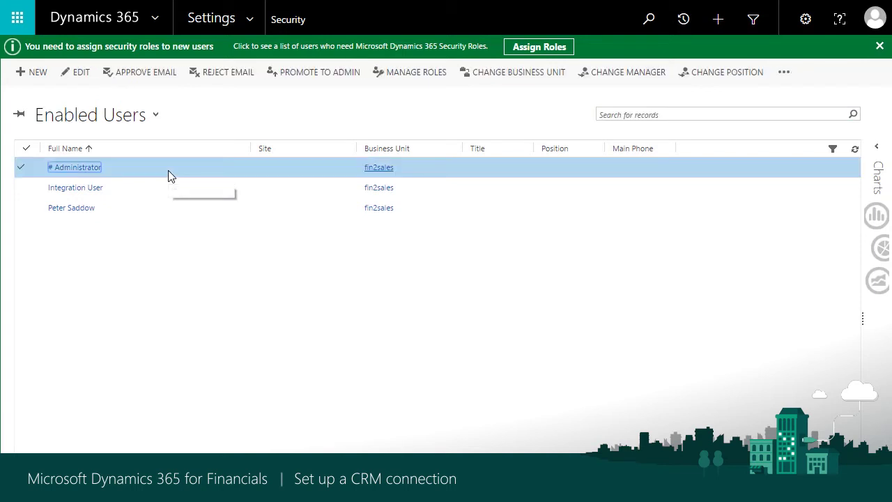
click(319, 77)
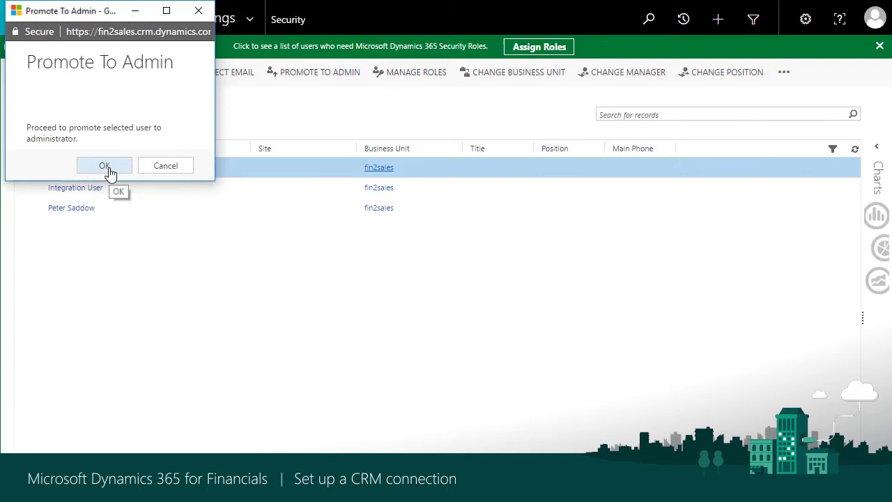
click(106, 167)
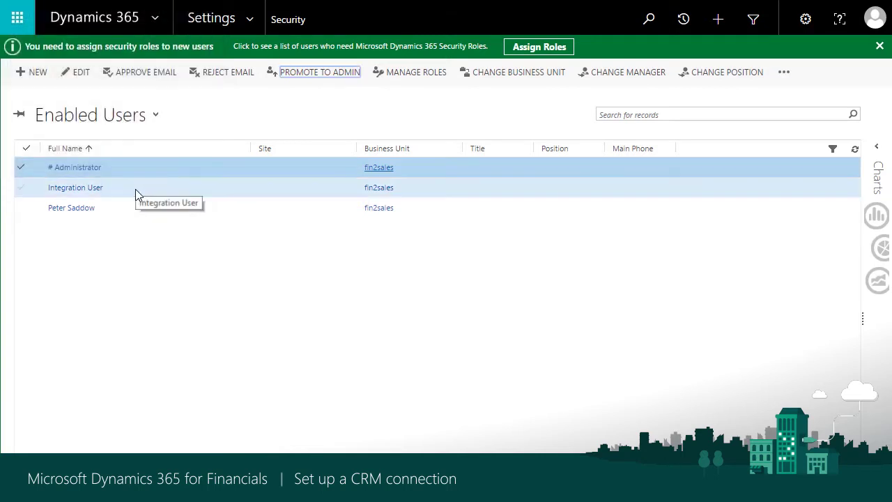
Assign the Sales Manager security role to Integration User
click(140, 189)
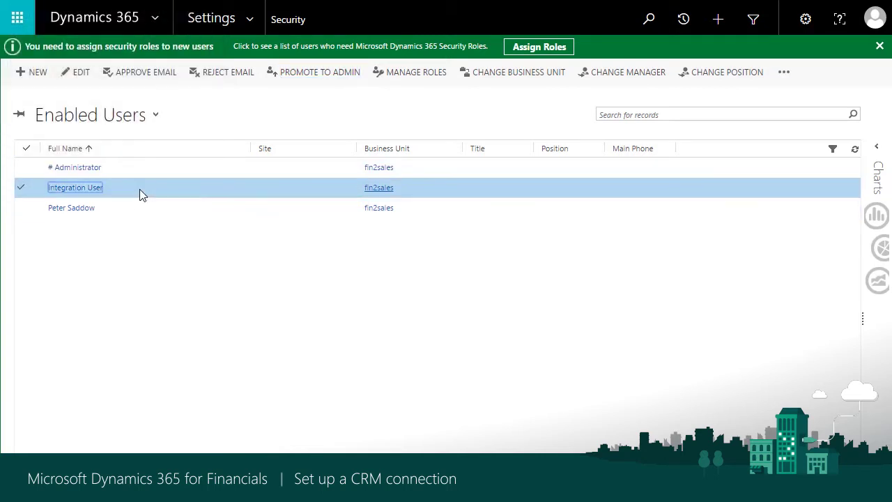
click(408, 79)
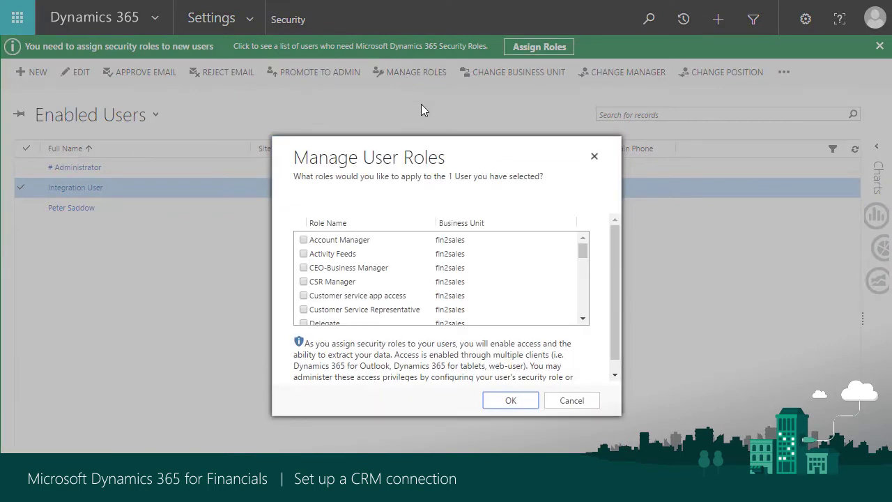
scroll(414, 285, down, 4)
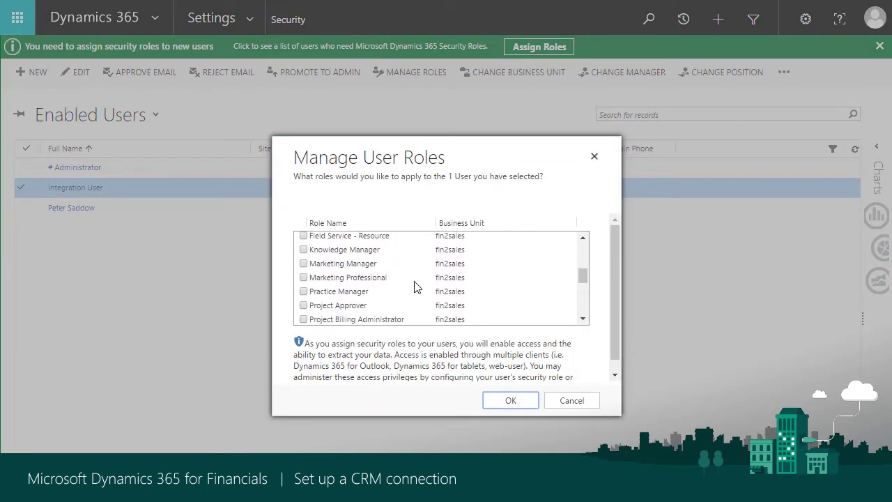
scroll(414, 286, down, 3)
click(317, 283)
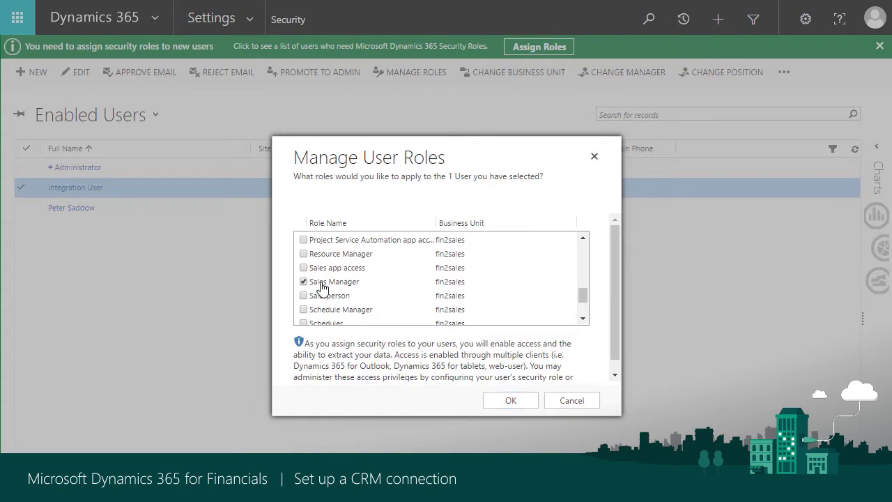
click(509, 402)
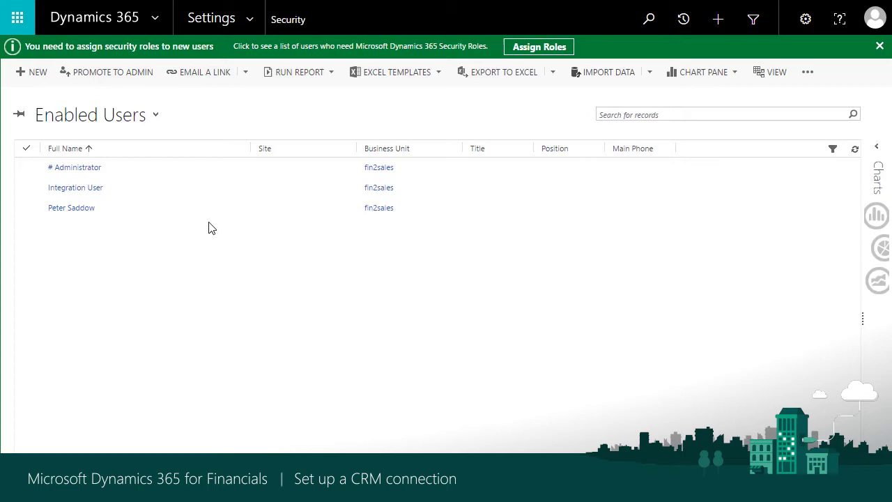
Give the third enabled user the Salesperson security role
click(143, 213)
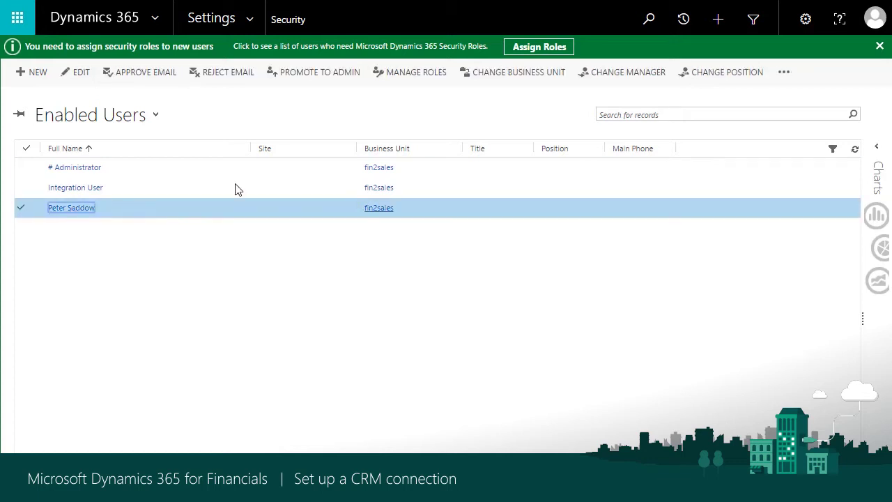
click(421, 76)
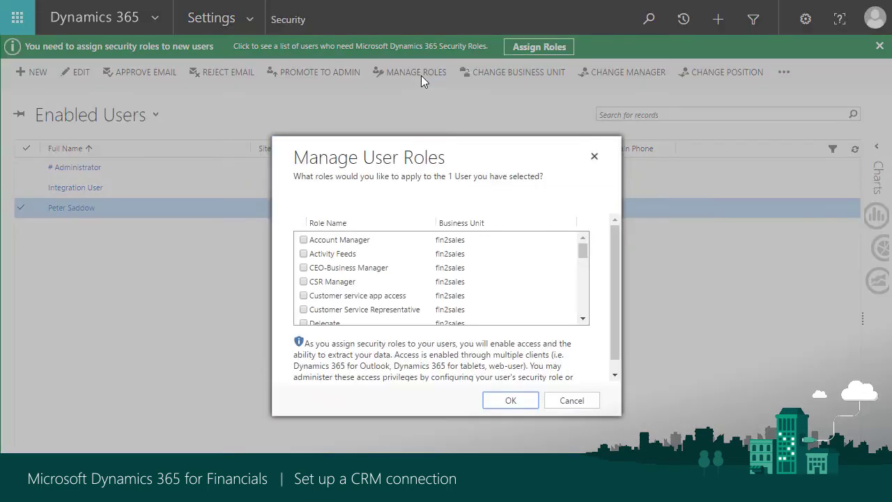
scroll(418, 290, down, 5)
scroll(309, 274, down, 3)
scroll(320, 285, up, 2)
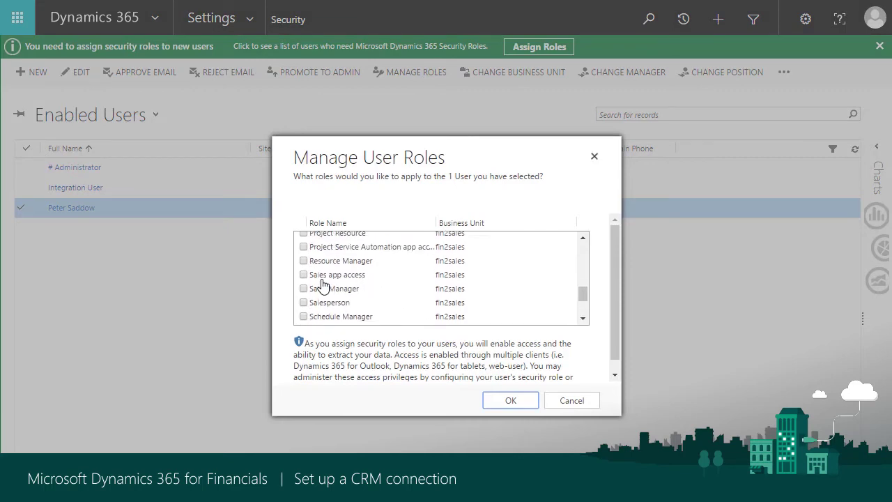
click(304, 303)
click(511, 402)
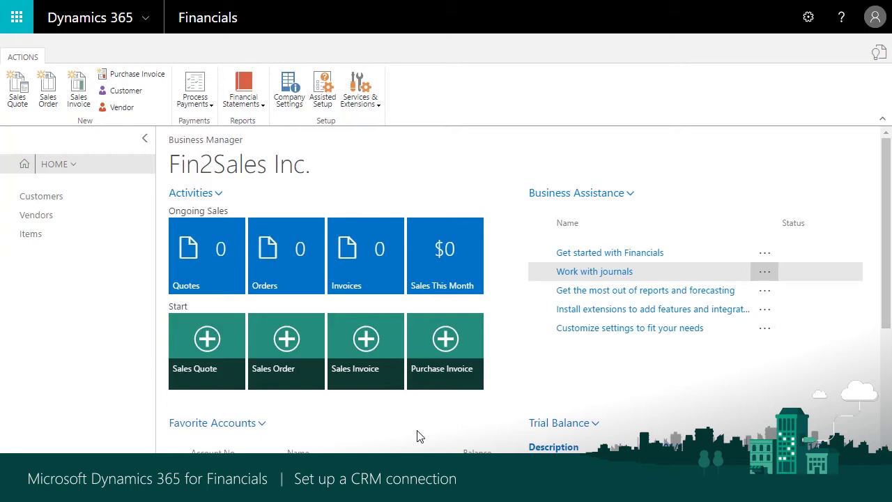
Open Company Settings, close Company Information, and acknowledge the sign-out notice
click(288, 91)
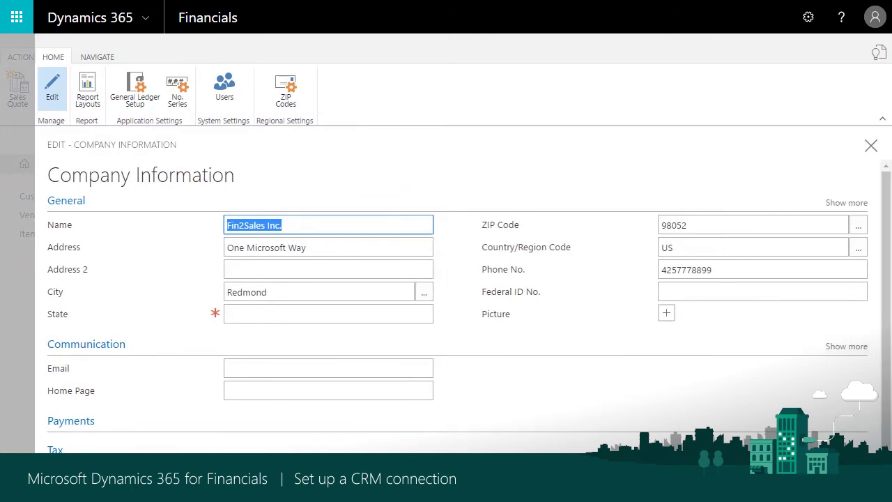
scroll(107, 444, down, 1)
click(679, 407)
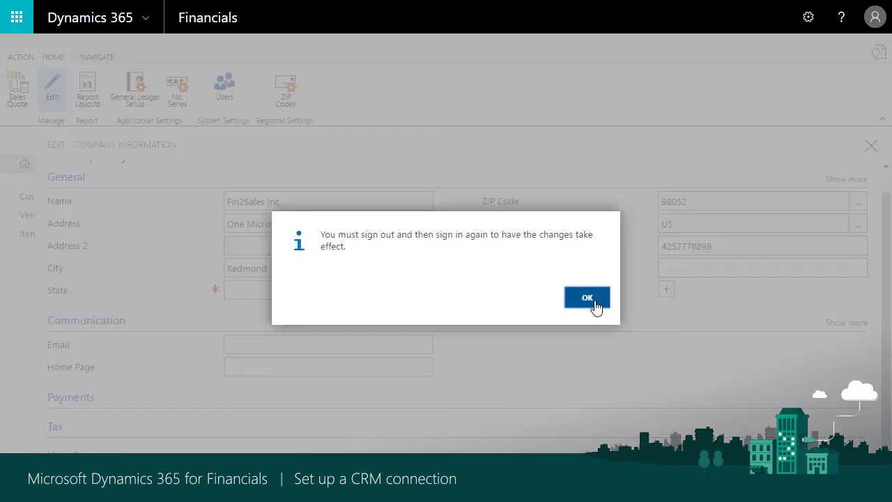
click(587, 297)
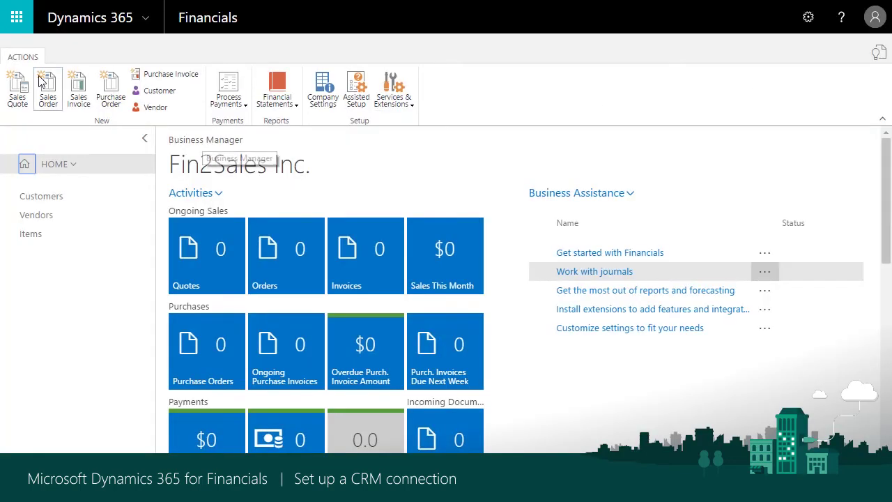
click(358, 87)
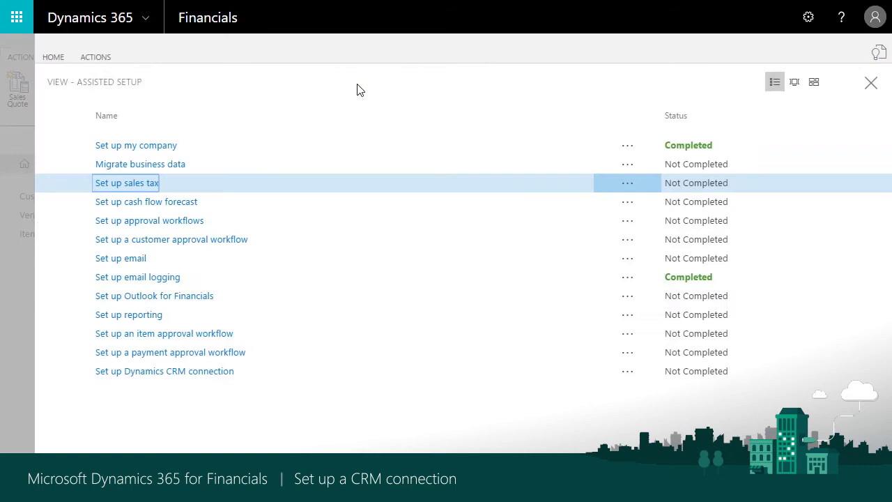
click(197, 378)
click(197, 376)
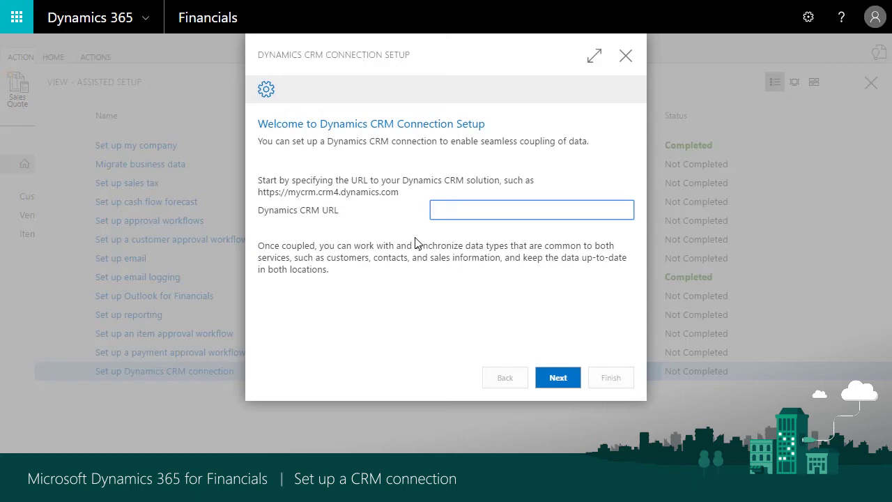
right_click(467, 210)
click(494, 291)
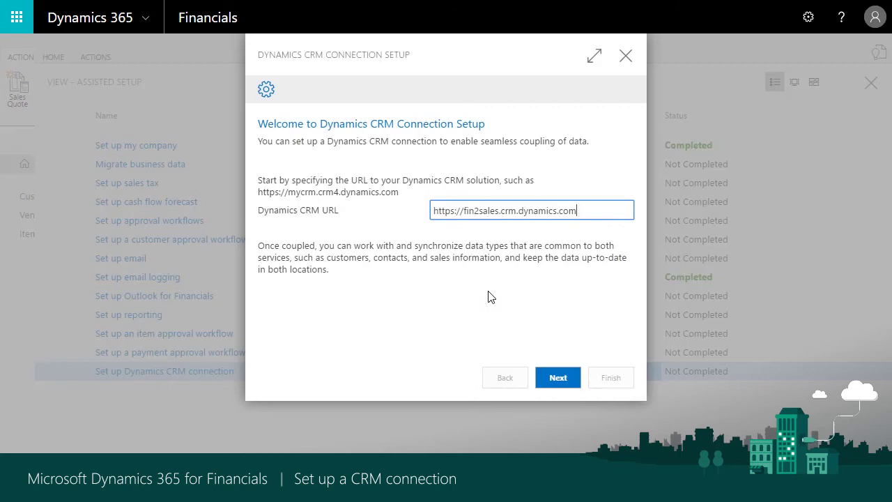
click(549, 376)
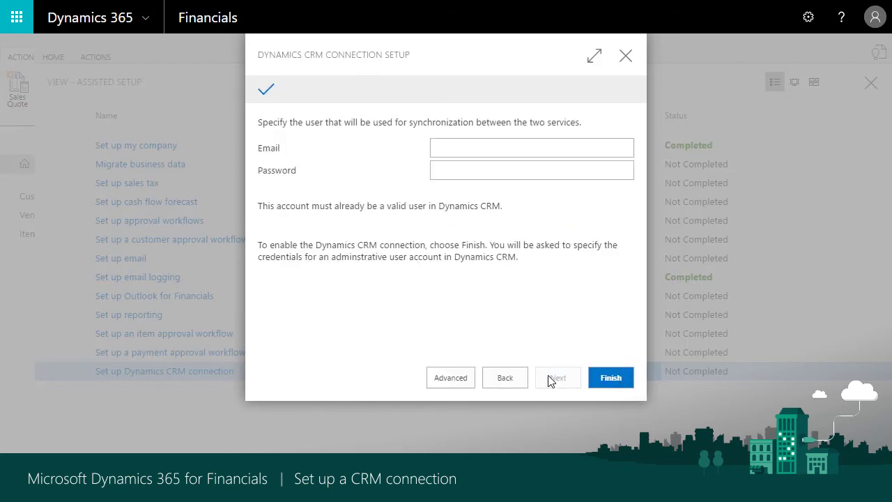
Enter the sync user's e-mail and password and finish the wizard
click(452, 149)
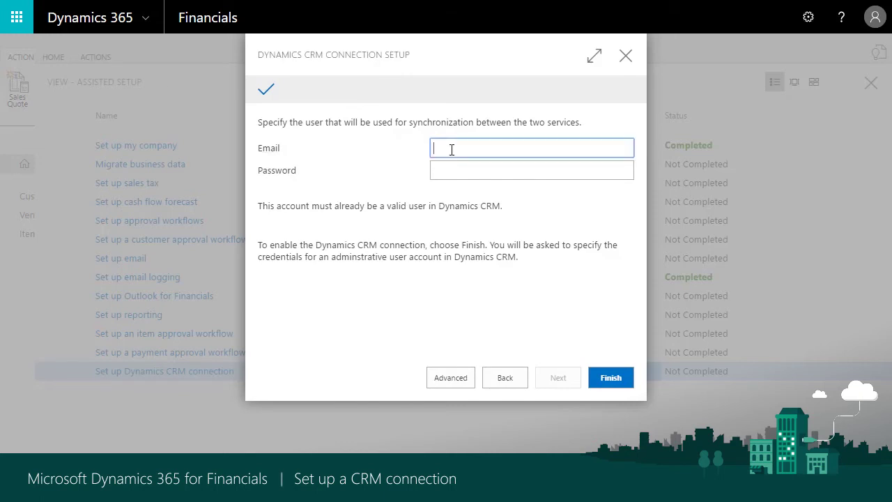
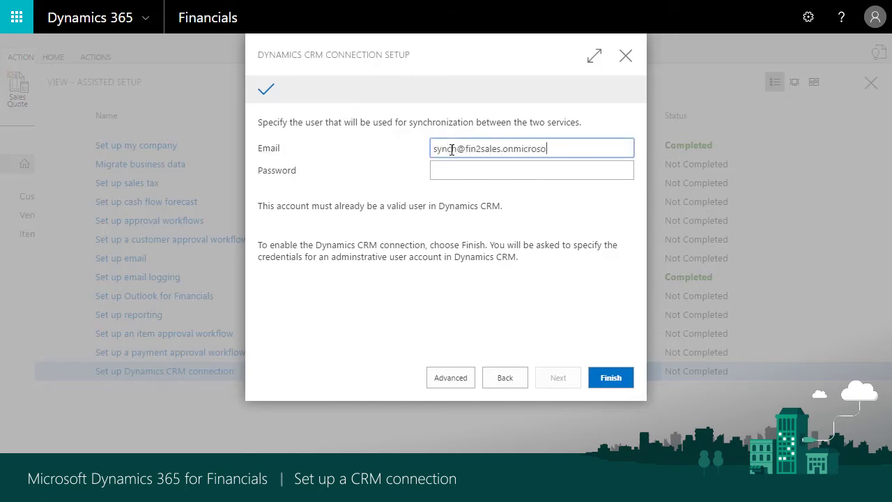
key(Tab)
text(••••••••)
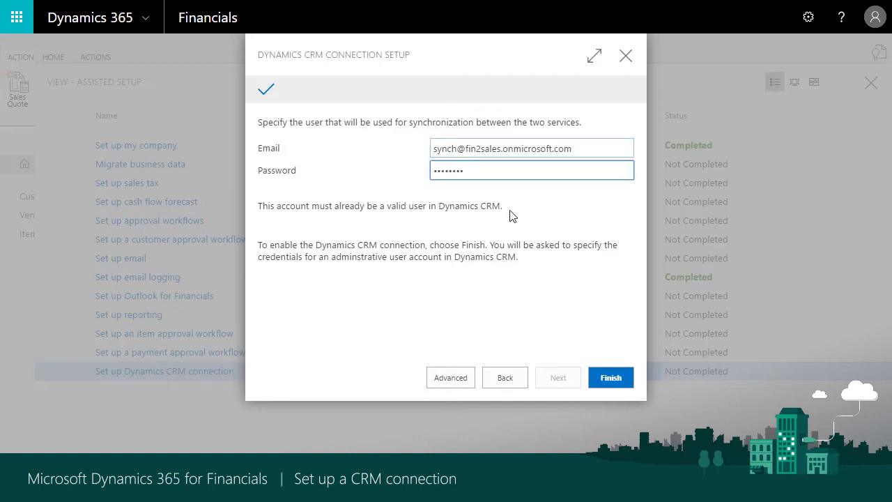
click(619, 380)
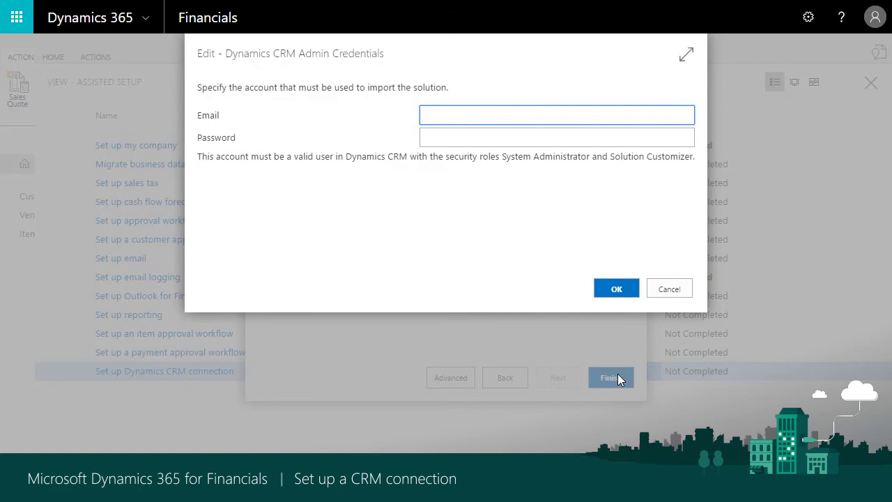
Enter the admin e-mail and password to complete the CRM connection, then close Assisted Setup
key(Tab)
text(•••••••)
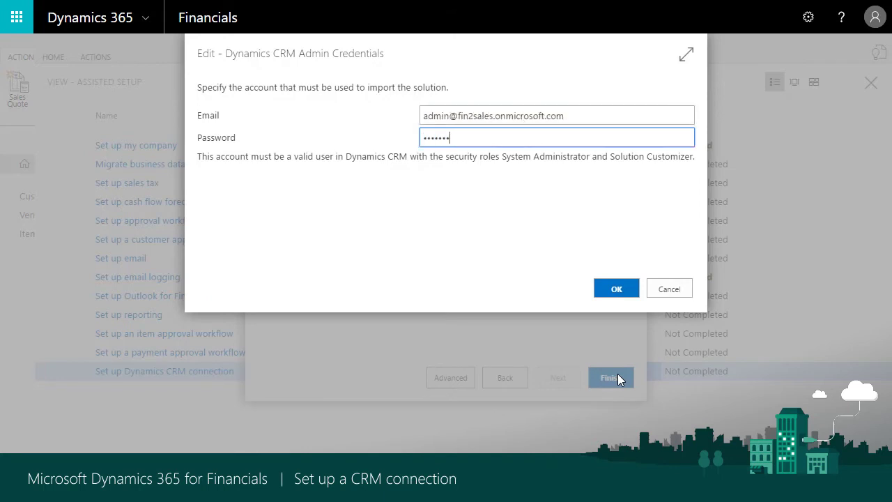
click(622, 291)
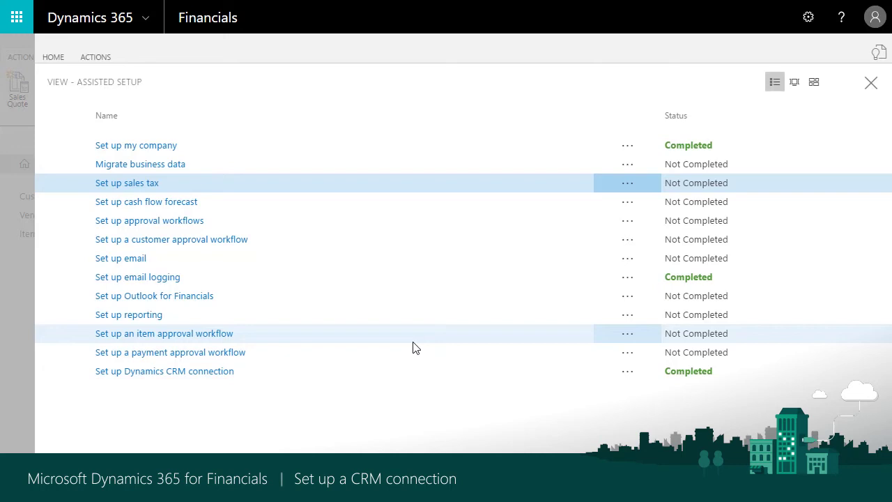
click(871, 82)
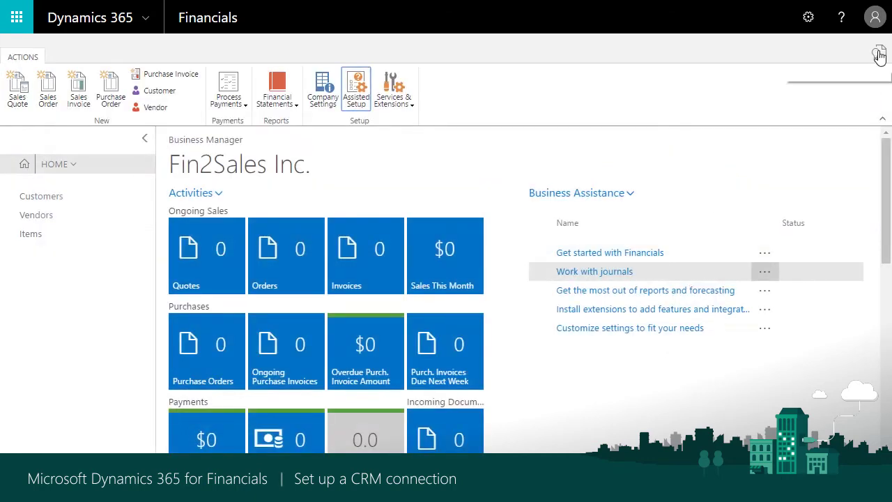
click(873, 52)
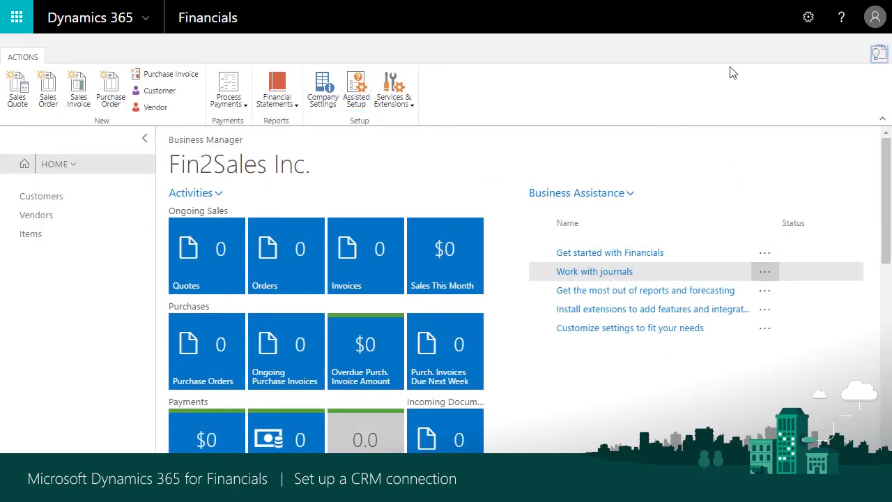
Search 'salespe', open salesperson PS, and start Set Up Coupling to a CRM user
click(872, 56)
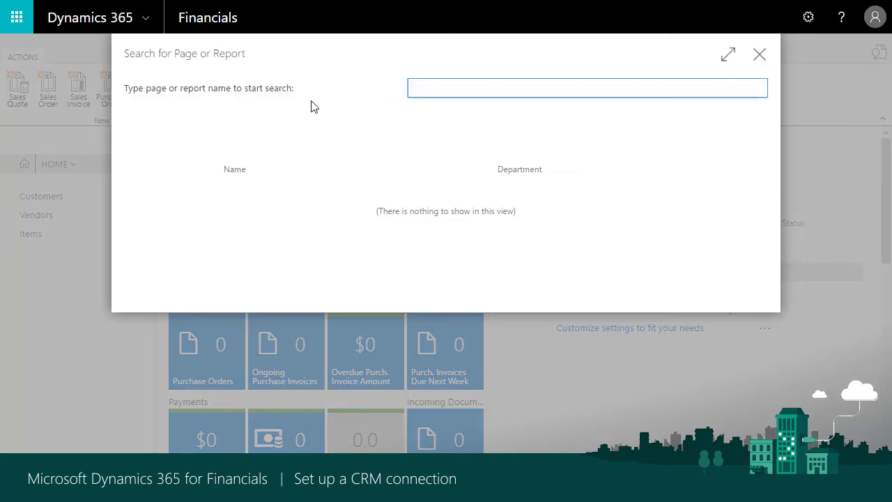
text(salespe)
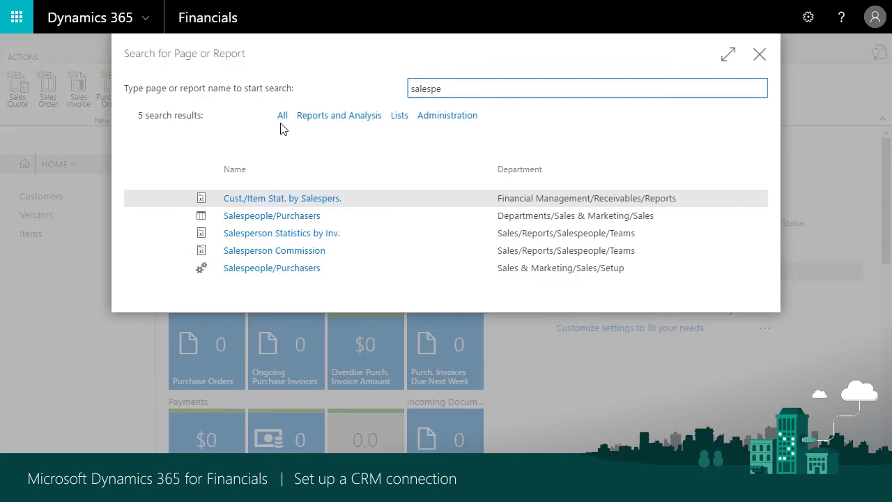
click(271, 216)
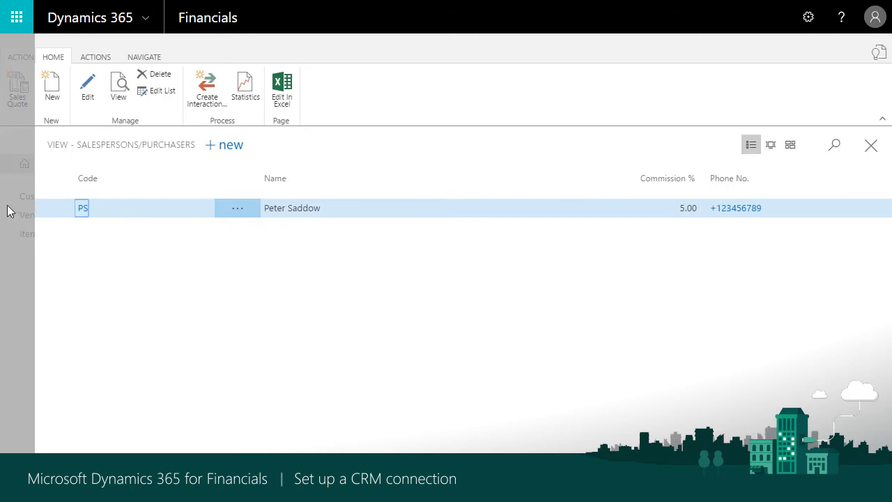
click(81, 211)
click(144, 60)
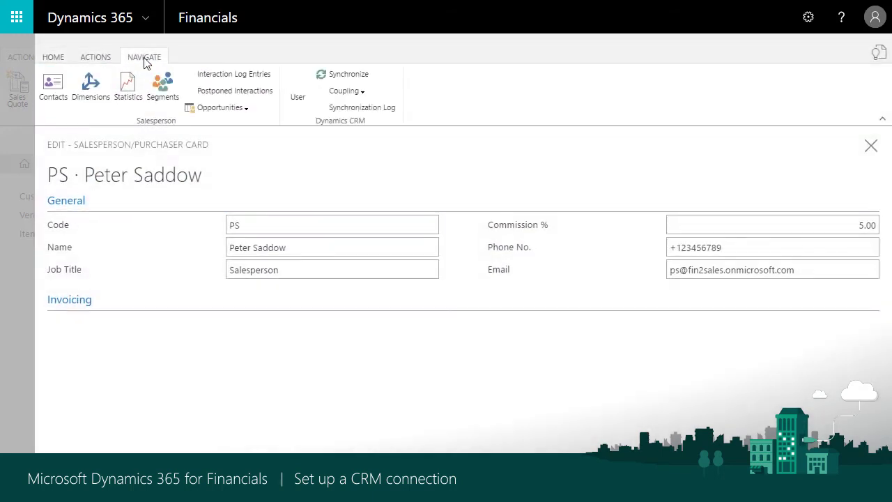
click(349, 89)
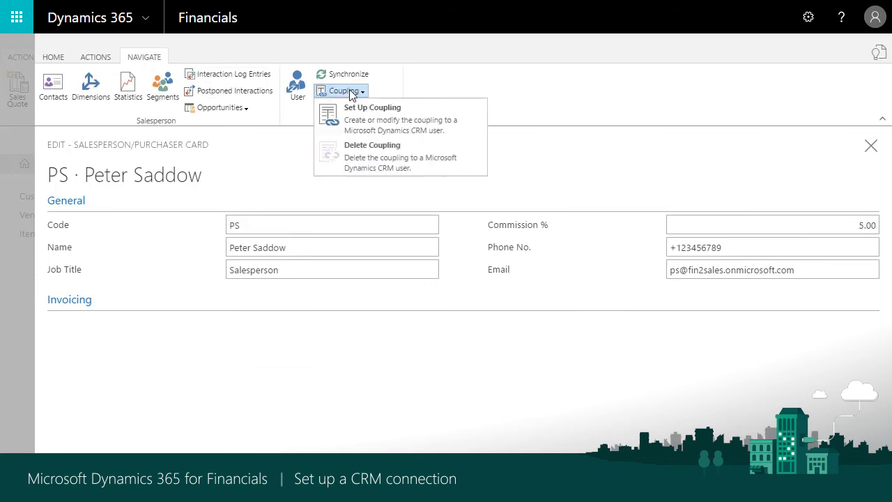
click(364, 114)
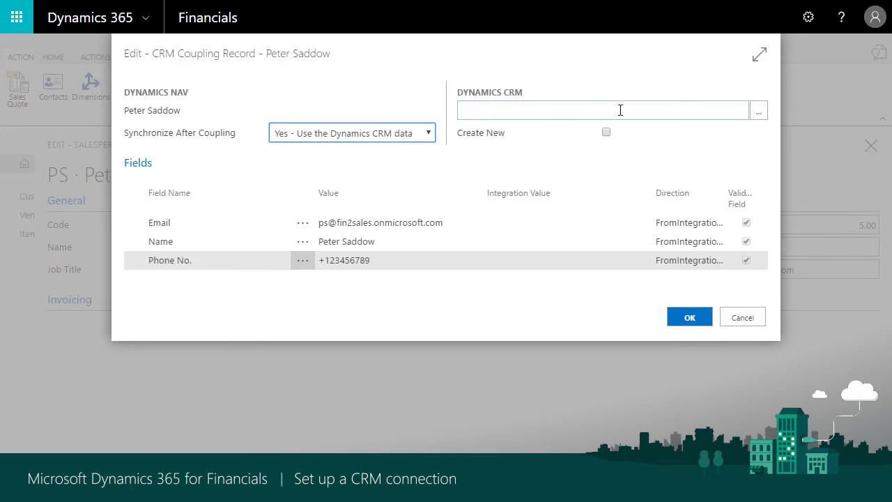
Couple salesperson PS to its own CRM user and verify the synchronization log shows one modified record
click(760, 112)
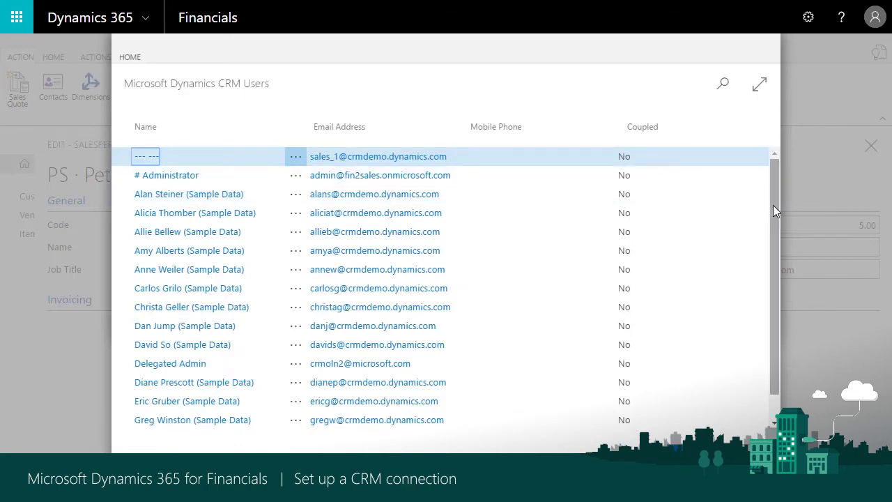
drag(773, 205, 770, 349)
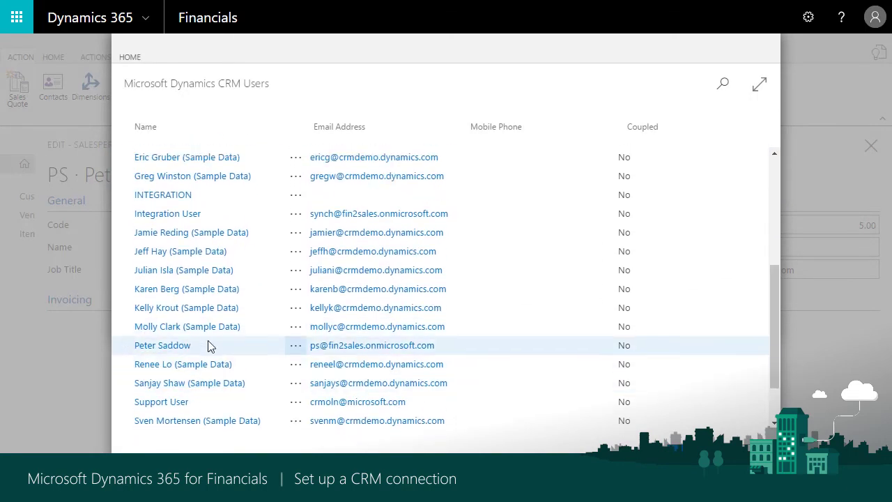
click(213, 345)
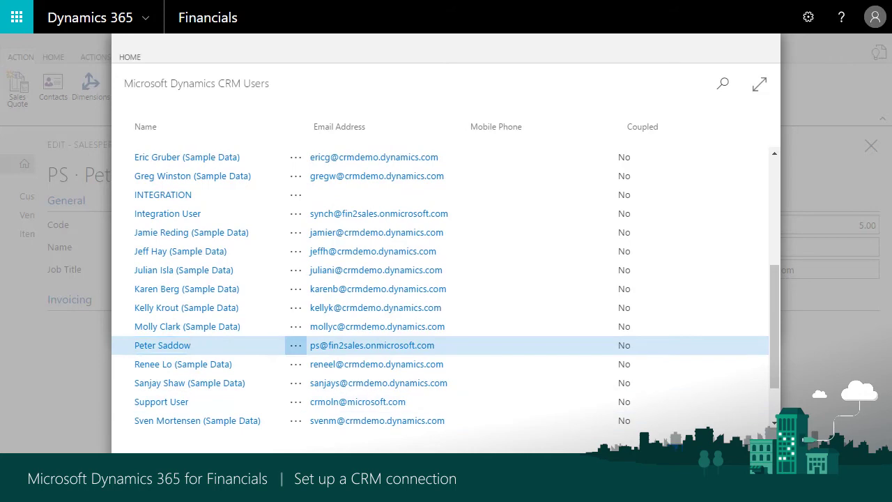
key(Return)
click(691, 313)
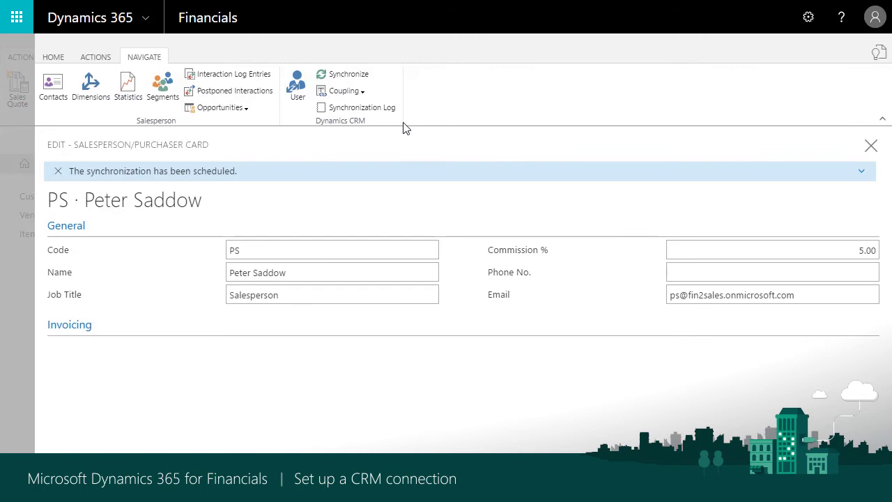
click(353, 107)
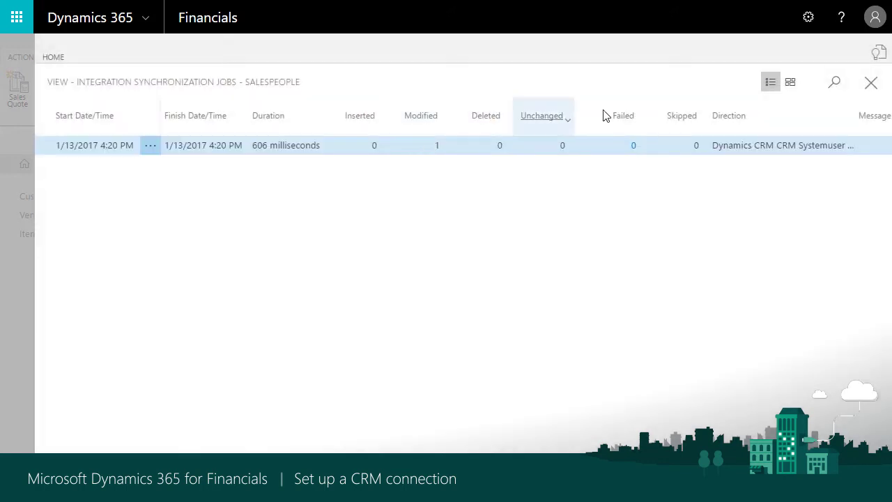
click(871, 84)
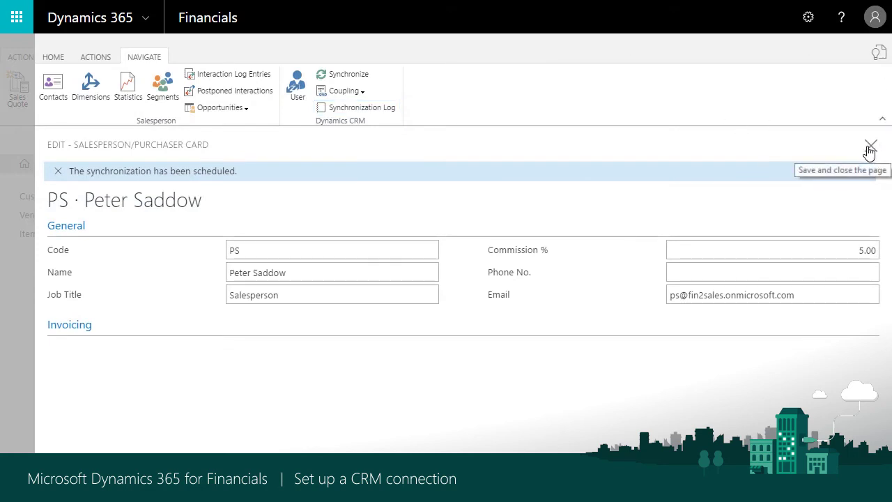
Close the salesperson pages and open the C00030 Microsoft customer card
click(870, 149)
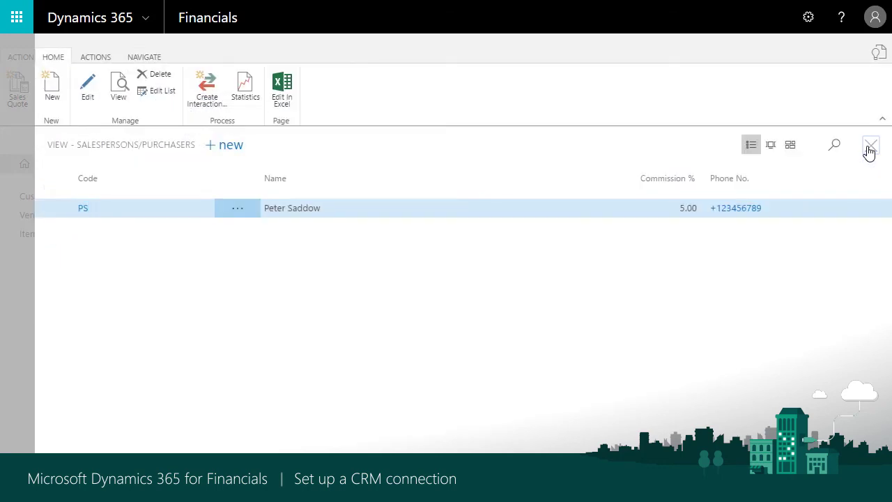
click(870, 150)
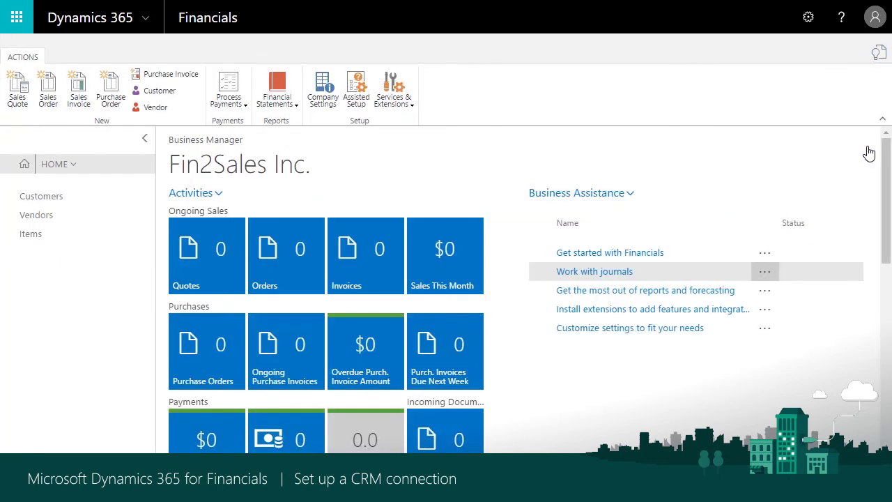
click(39, 198)
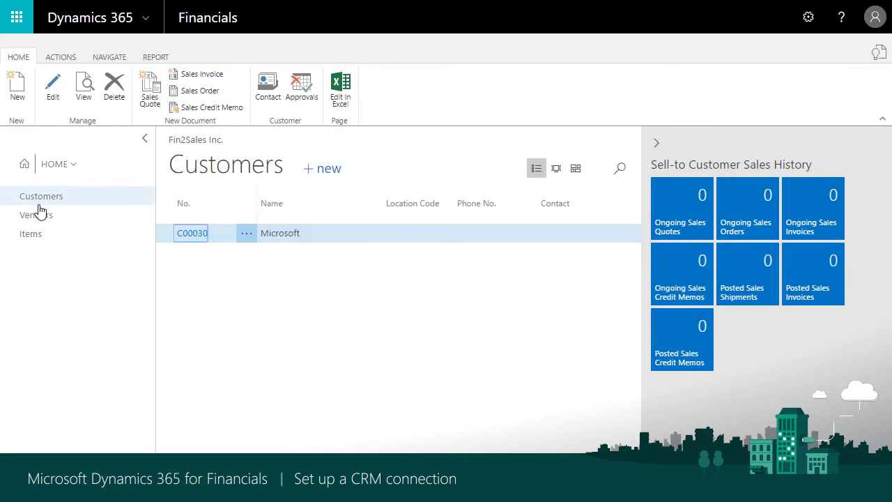
click(193, 233)
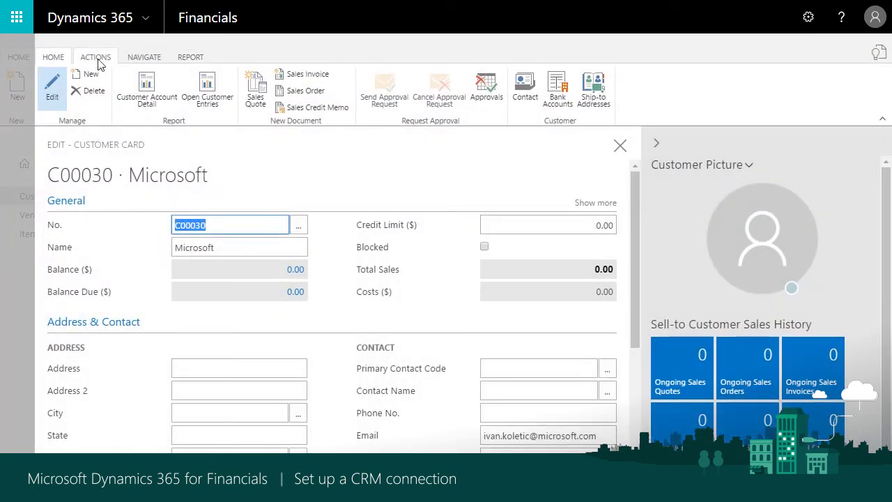
Set up coupling for Microsoft with Create New, so a new CRM account is created
click(147, 59)
click(283, 92)
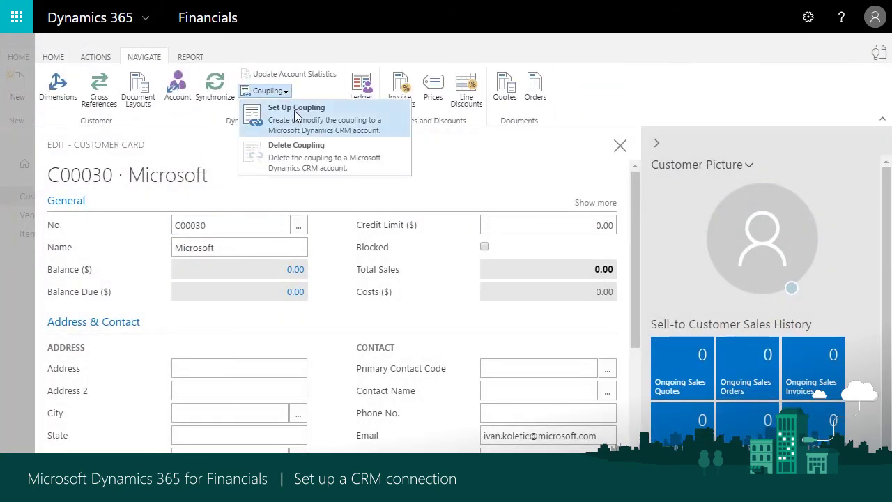
click(304, 122)
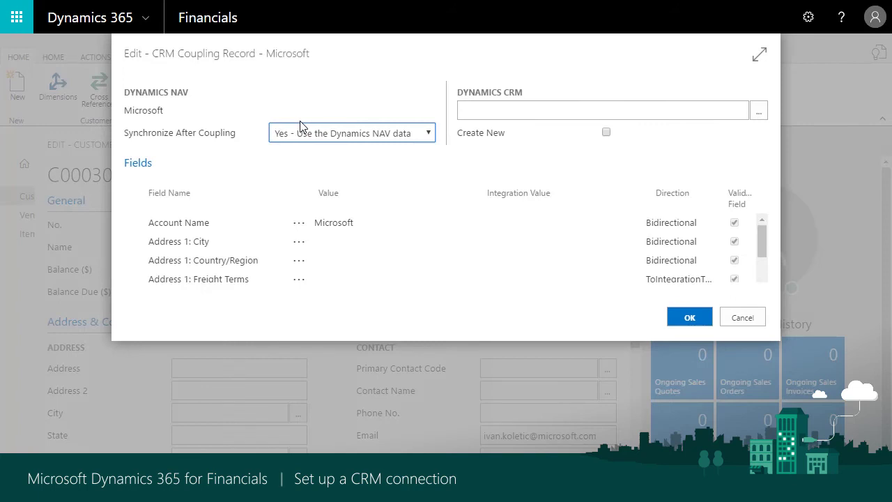
click(484, 111)
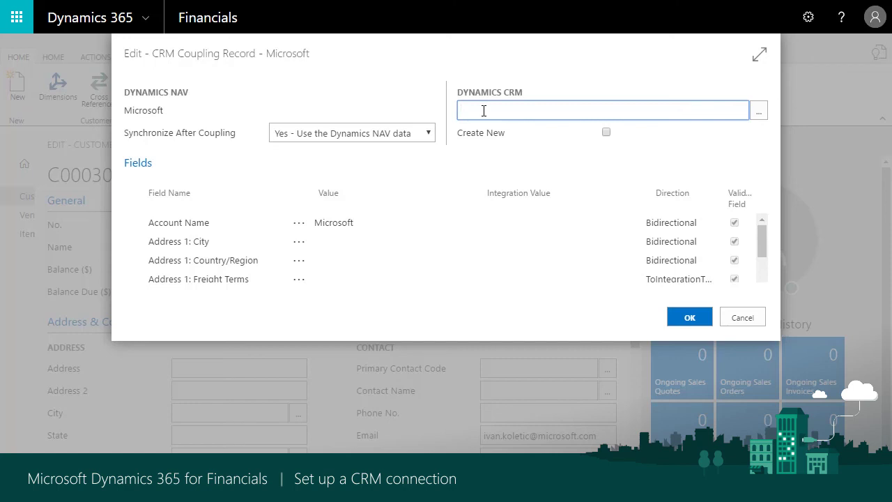
click(762, 111)
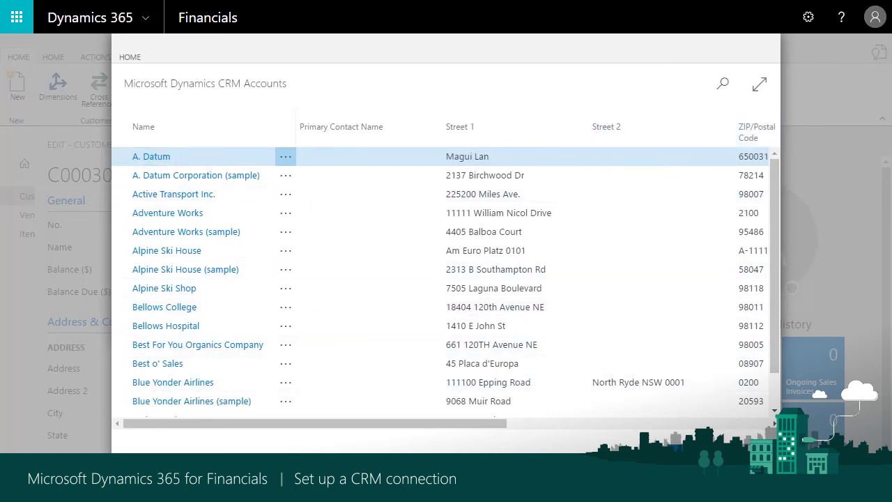
key(Escape)
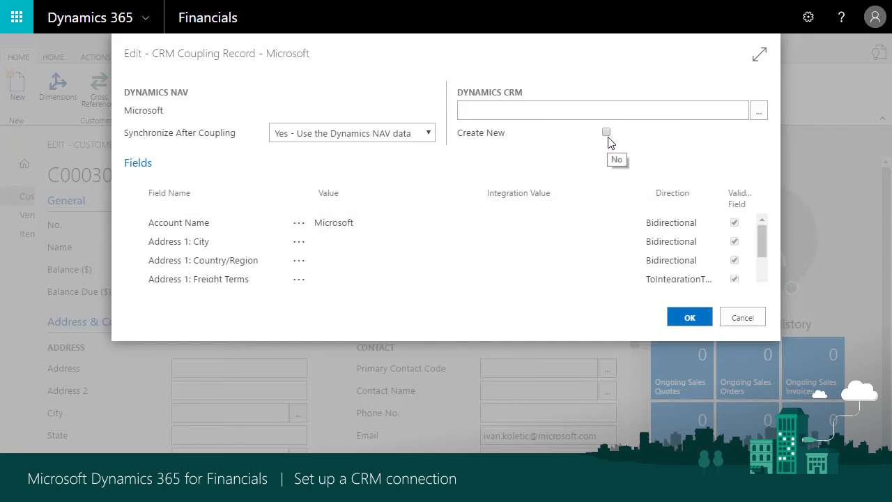
click(606, 132)
click(686, 325)
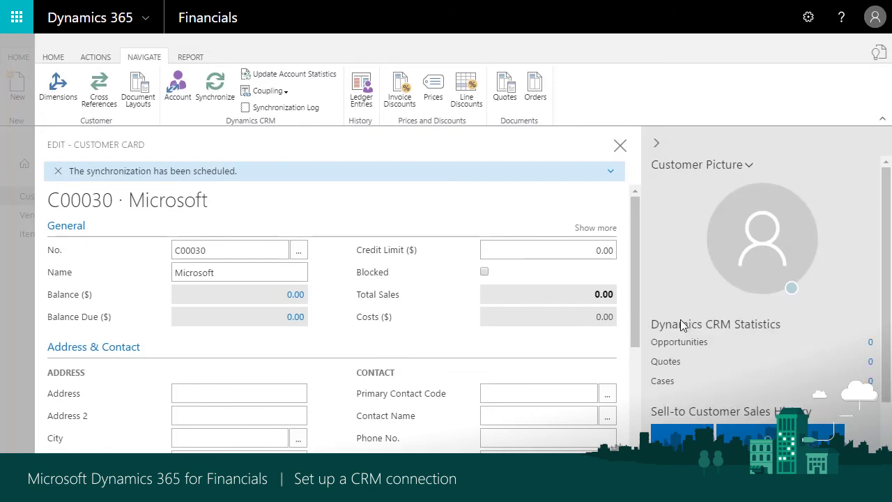
Confirm the customer sync log shows one inserted record, then close the Microsoft card
click(287, 110)
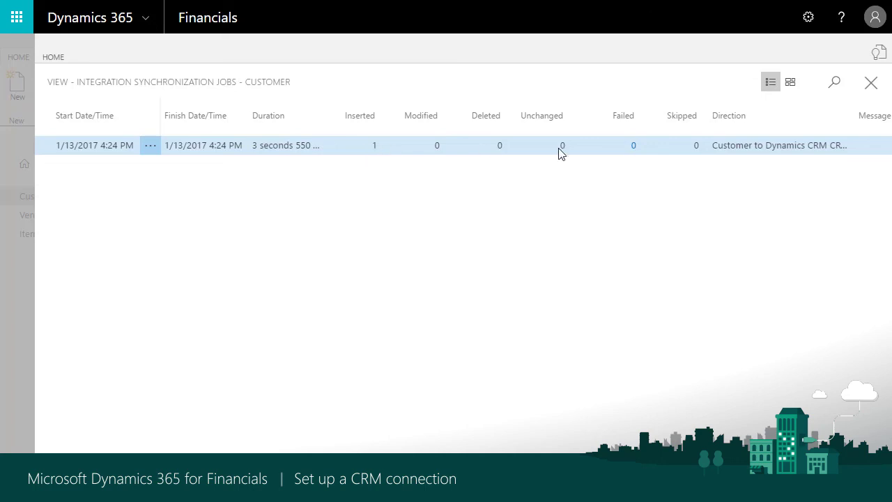
click(871, 84)
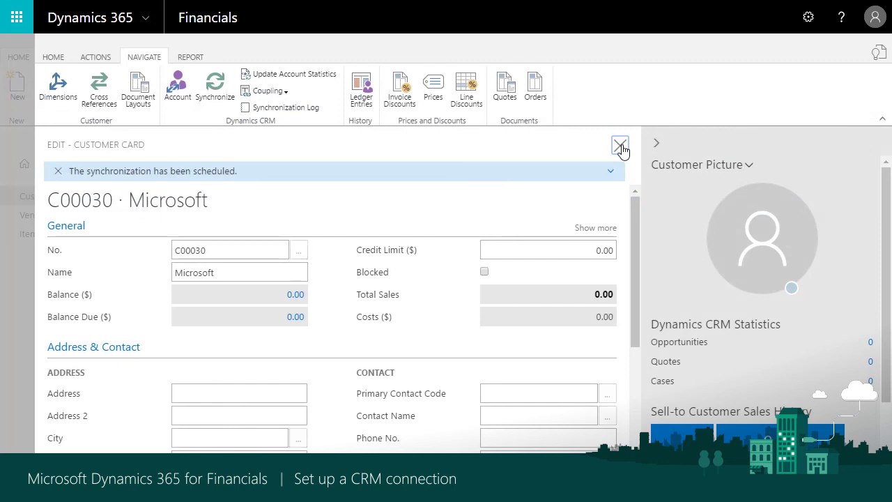
click(620, 146)
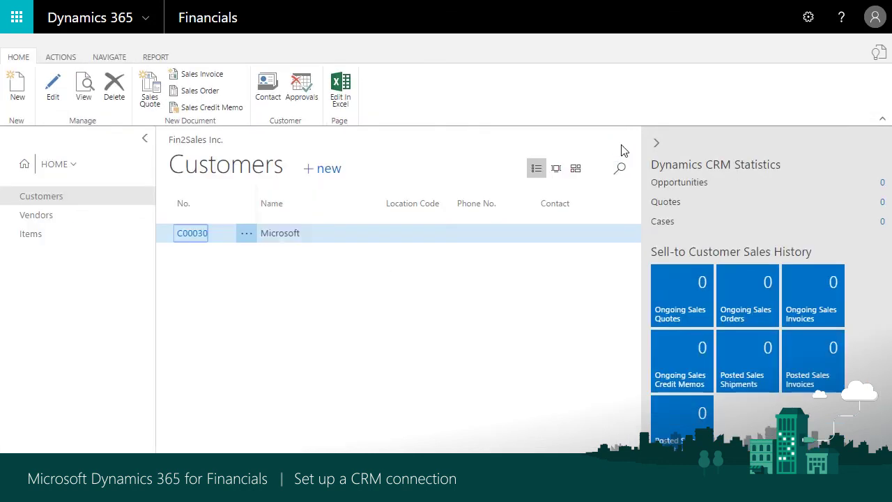